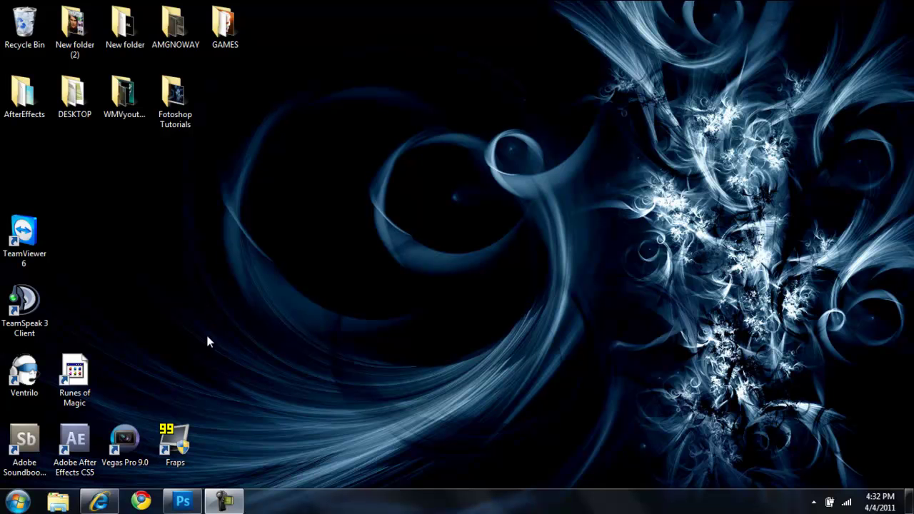
Switch to Photoshop and duplicate the Background layer of the headshot
click(182, 501)
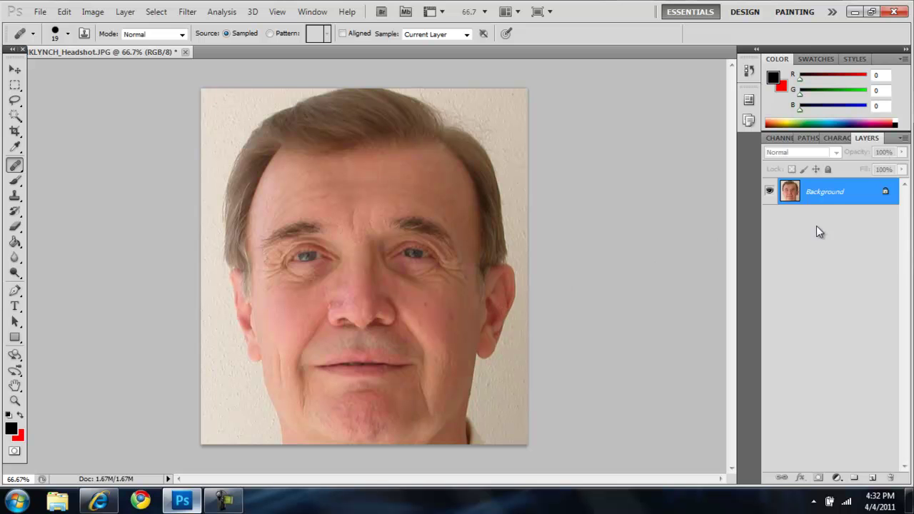
drag(809, 202, 872, 480)
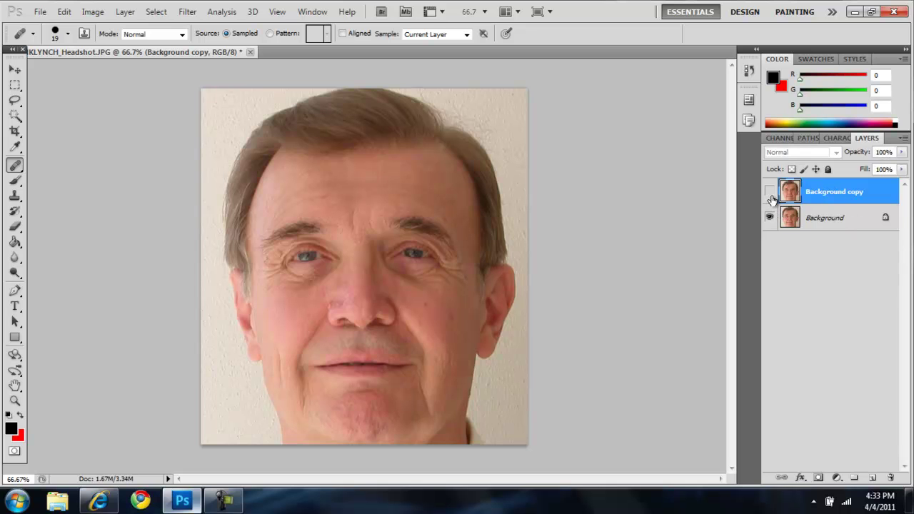
Choose the Healing Brush tool with a 29 px brush and try it on the forehead
right_click(17, 166)
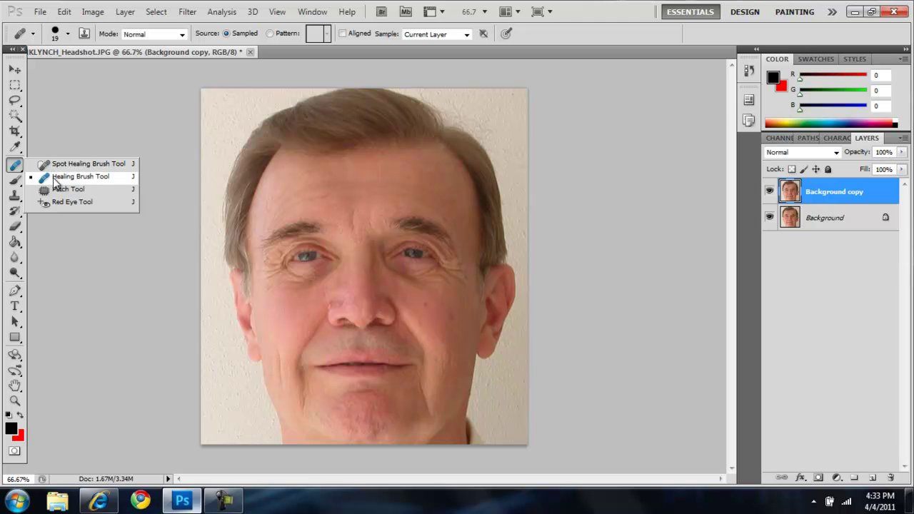
click(17, 163)
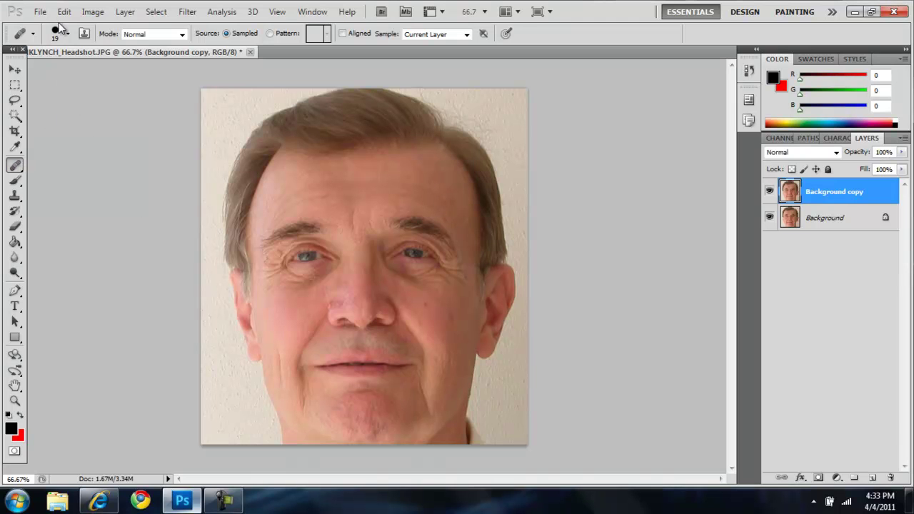
click(68, 33)
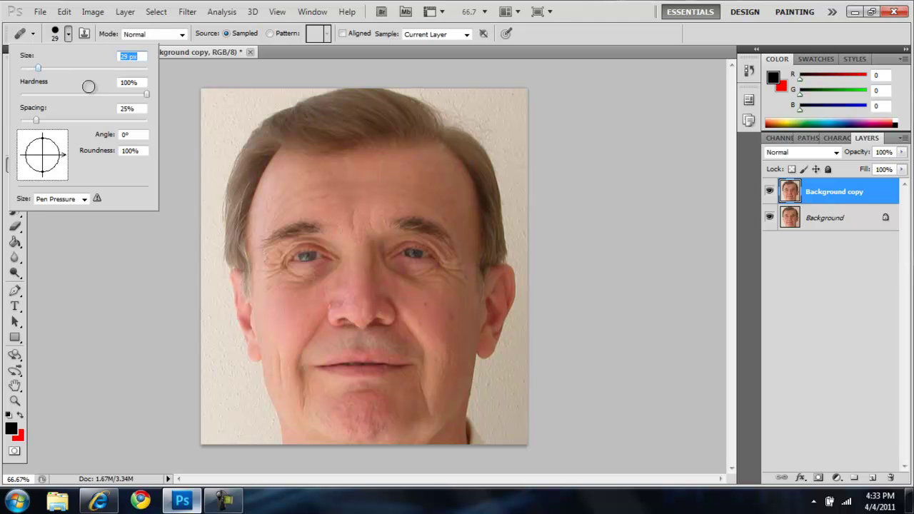
click(365, 200)
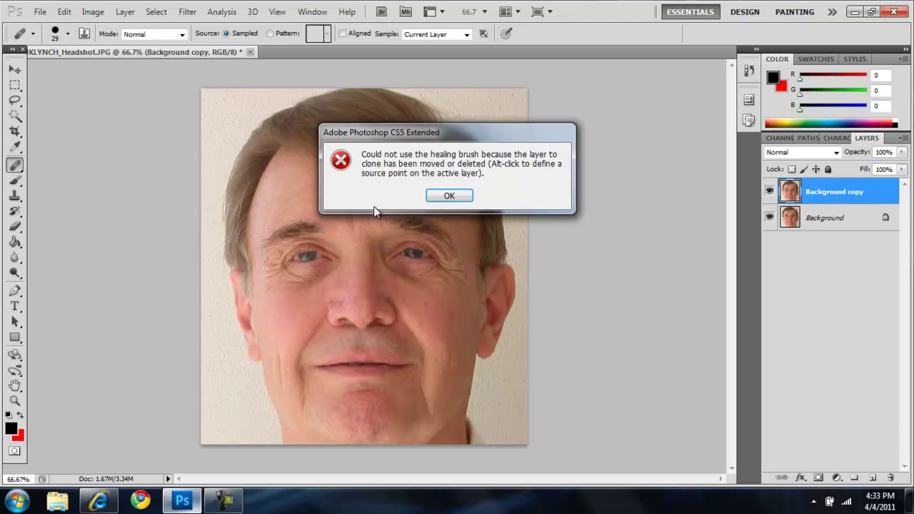
click(451, 196)
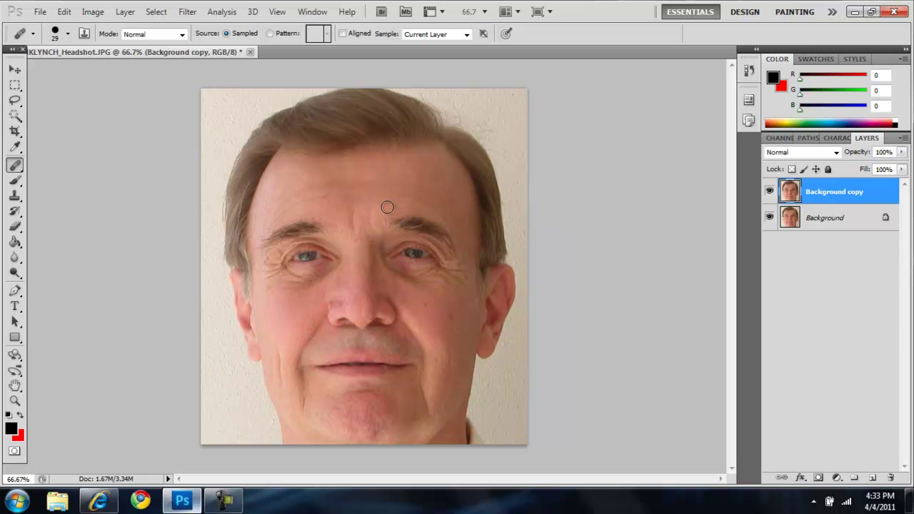
Sample clear forehead skin and heal the lines above the right-hand eye and the wrinkles at its outer corner
key(alt)
key(alt)
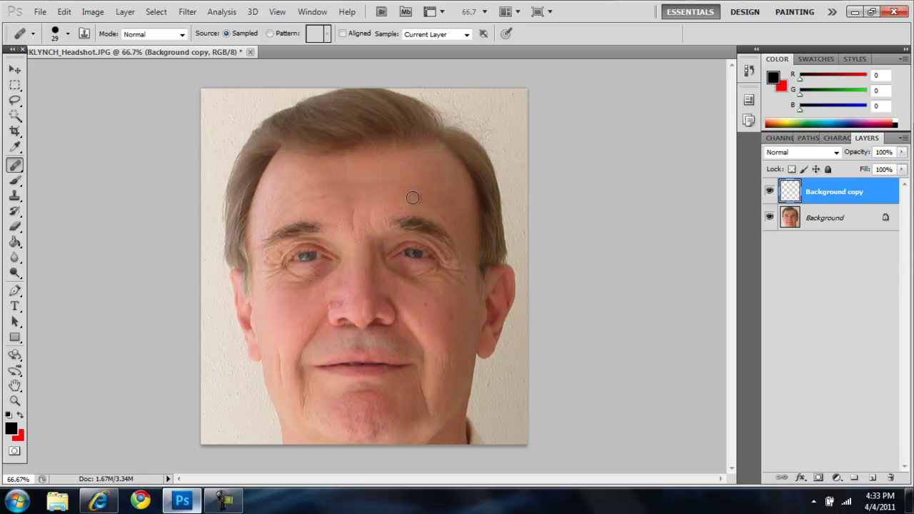
click(427, 205)
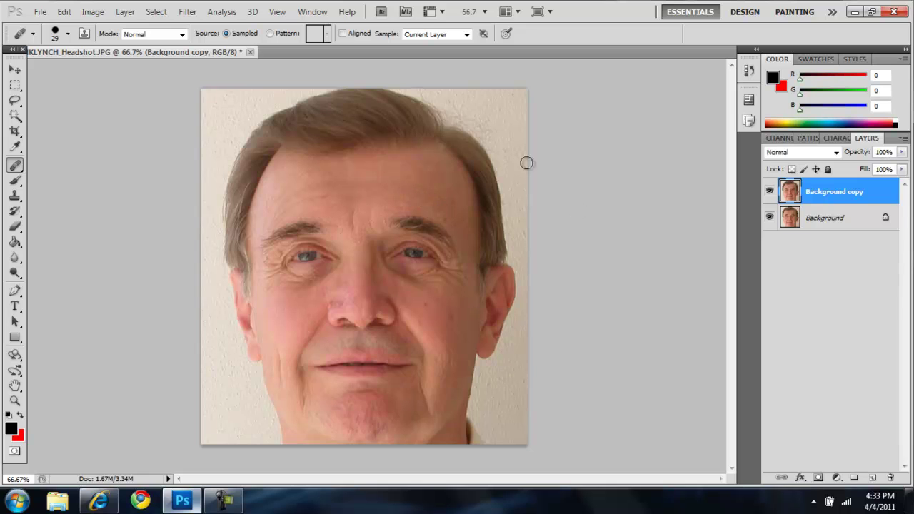
alt+click(442, 180)
drag(403, 196, 425, 205)
click(445, 278)
click(431, 277)
Toggle the visibility of the Background copy layer to compare the first healed areas with the original
click(770, 189)
click(771, 189)
click(771, 189)
click(770, 189)
click(770, 189)
click(771, 190)
click(771, 190)
click(771, 190)
click(770, 188)
click(771, 189)
Sample smooth cheek skin and heal the wrinkles below and beside the left-hand eye
alt+click(289, 296)
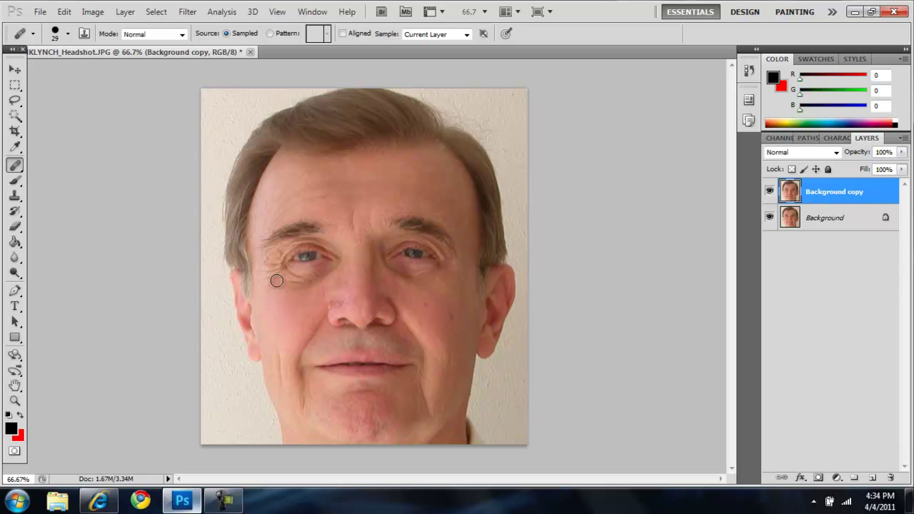
mouse_move(271, 272)
mouse_down()
mouse_move(267, 266)
mouse_move(300, 277)
mouse_up()
click(274, 266)
click(270, 276)
click(278, 271)
click(310, 277)
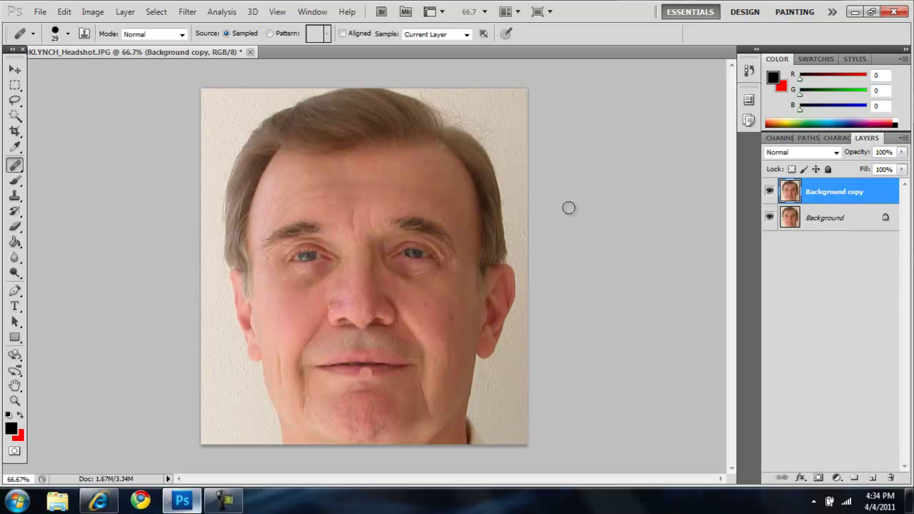
Heal the remaining marks under both eyes and the dark spot on the right-hand cheek, sampling nearby cheek skin
alt+click(414, 292)
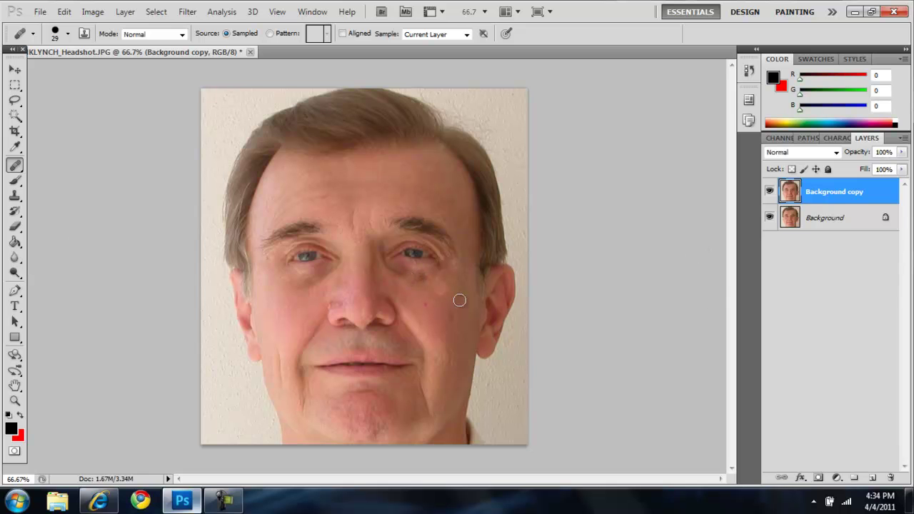
alt+click(294, 317)
mouse_move(296, 285)
mouse_down()
mouse_move(330, 270)
mouse_move(300, 283)
mouse_up()
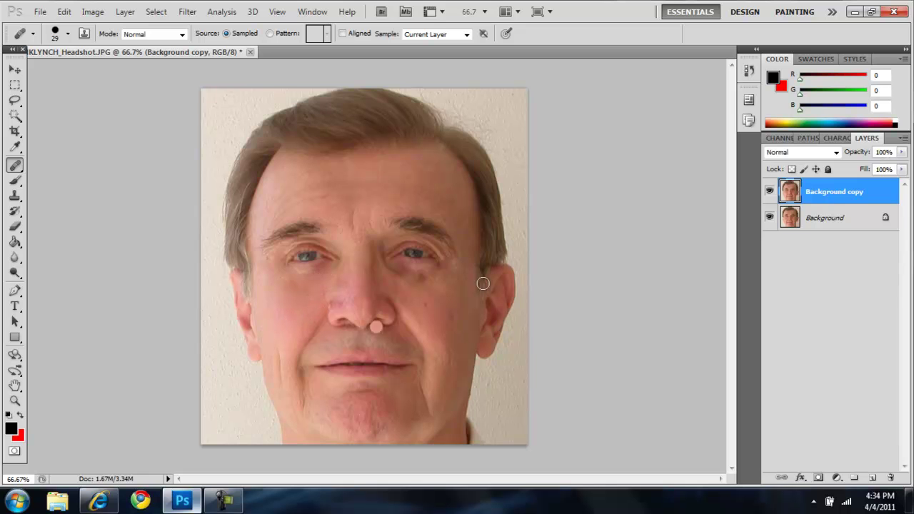
mouse_move(406, 273)
mouse_down()
mouse_move(429, 278)
mouse_move(420, 312)
mouse_move(395, 333)
mouse_move(465, 323)
mouse_move(436, 306)
mouse_up()
alt+click(406, 290)
click(405, 275)
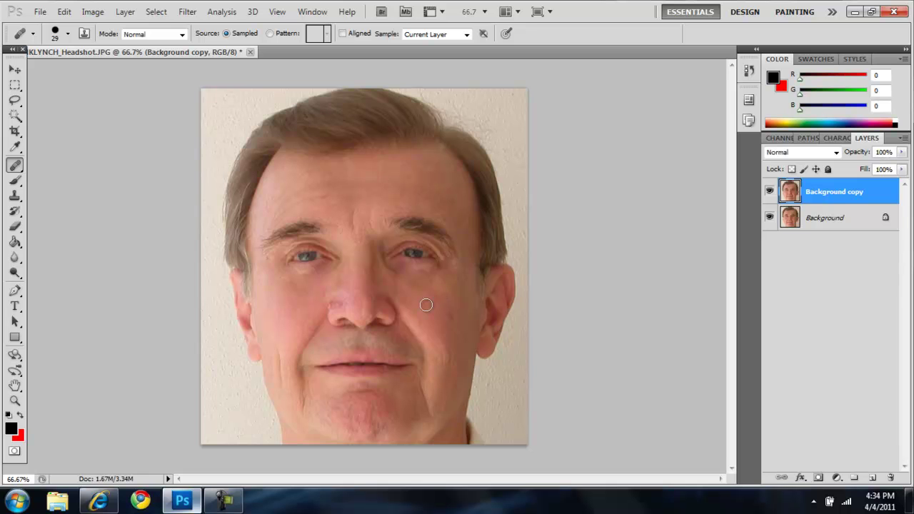
click(522, 372)
click(416, 288)
Toggle the Background copy layer's visibility to compare the healed eye area and cheek with the original
click(769, 192)
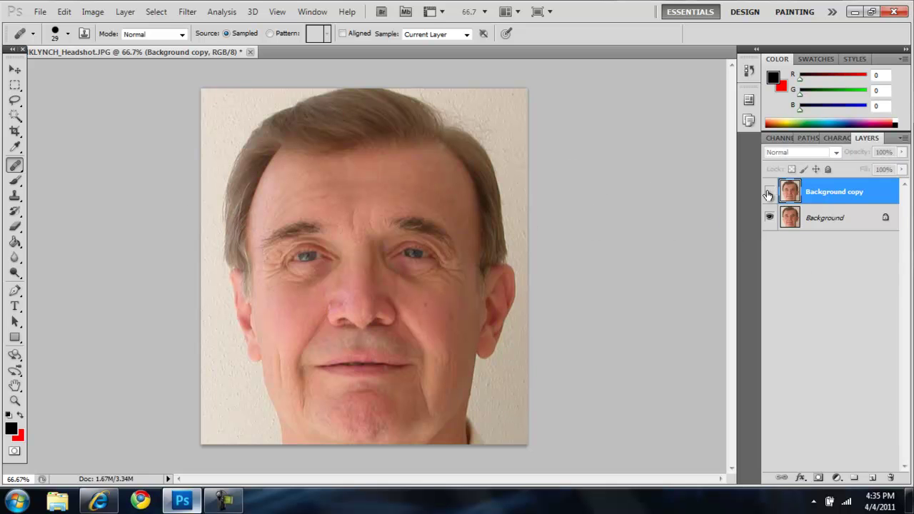
click(769, 192)
click(769, 191)
click(769, 192)
click(769, 191)
click(769, 192)
click(769, 191)
click(769, 192)
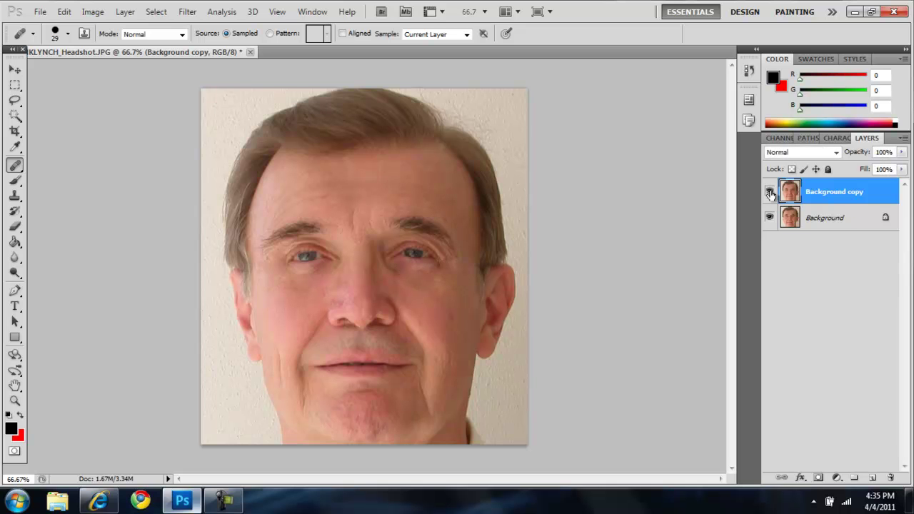
Heal the crease on the lower left-hand cheek with sampled cheek skin and compare it with the original layer
alt+click(278, 323)
drag(282, 389, 281, 349)
click(769, 192)
click(769, 192)
click(769, 192)
click(769, 192)
Heal the crease on the lower right-hand cheek and the lines running down from both mouth corners
drag(439, 334, 444, 325)
alt+click(446, 328)
drag(429, 407, 421, 380)
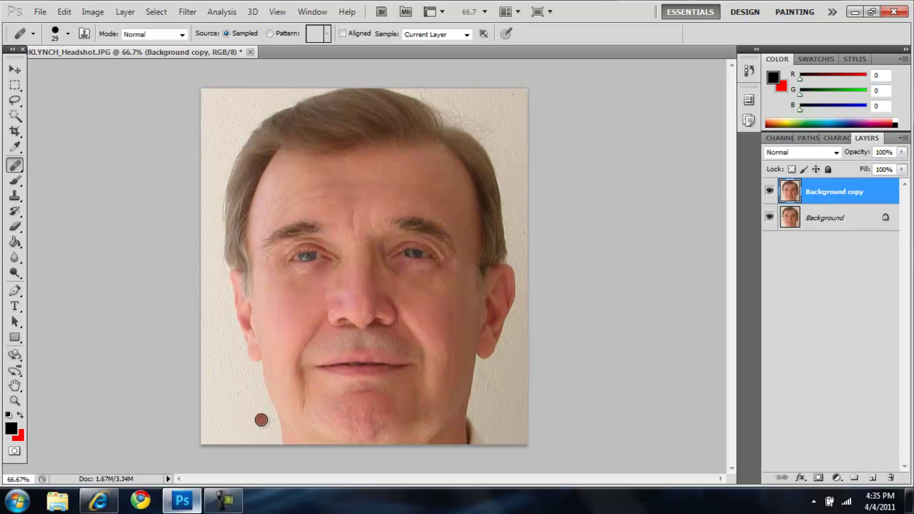
alt+click(321, 407)
drag(305, 409, 307, 381)
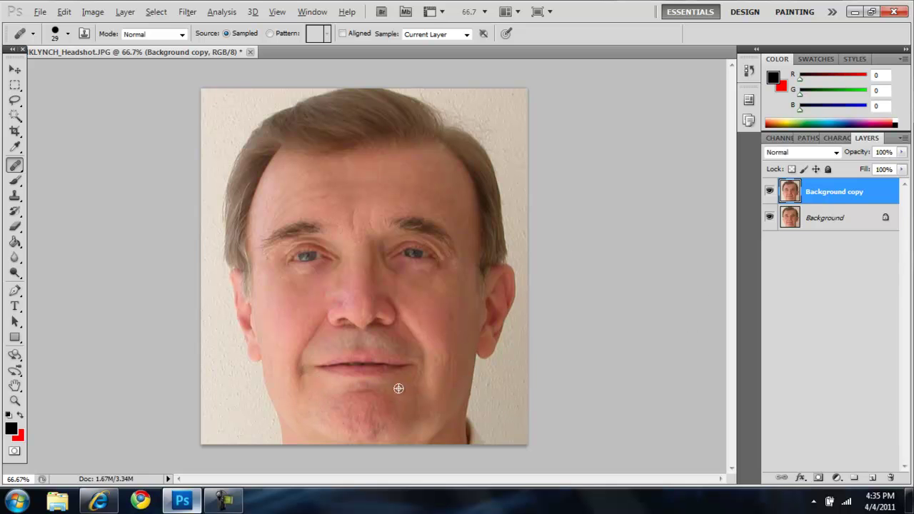
Heal the blemishes and uneven patches on the chin
mouse_move(374, 421)
mouse_down()
mouse_move(355, 429)
mouse_move(380, 416)
mouse_up()
click(375, 429)
click(355, 417)
click(346, 404)
Try healing the smile line beside the right-hand mouth corner and step back the last healing stroke
click(405, 350)
click(436, 367)
click(395, 333)
click(63, 12)
click(64, 12)
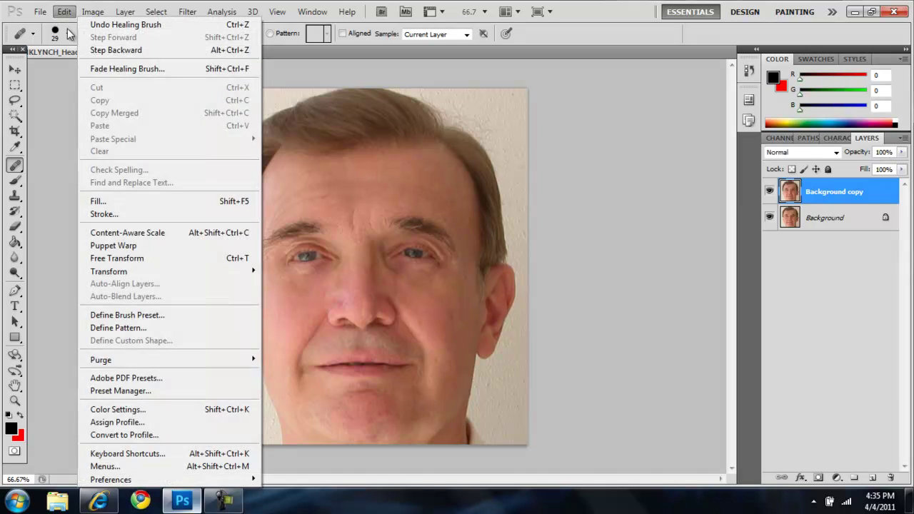
click(118, 51)
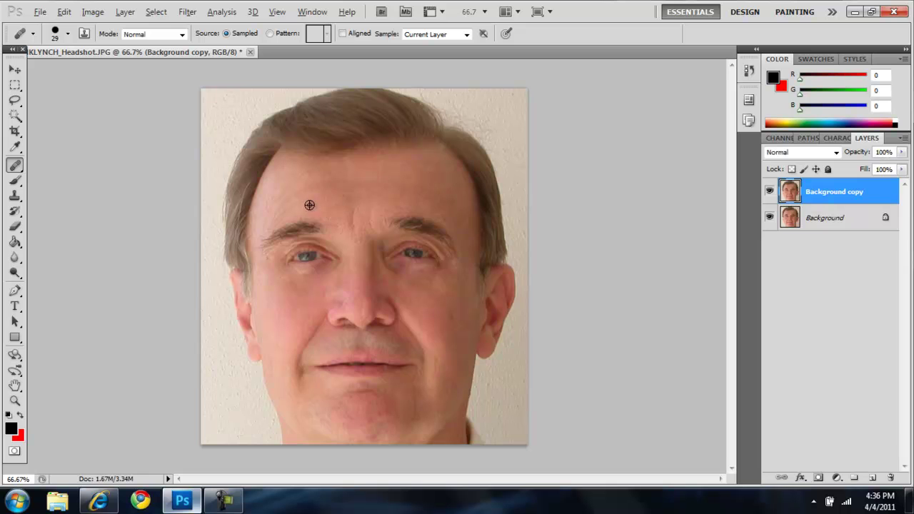
Heal the forehead lines and the creases between the eyebrows, sampling clear forehead skin
alt+click(354, 192)
click(289, 210)
click(292, 185)
click(375, 182)
alt+click(363, 204)
click(362, 210)
Toggle the Background copy layer on and off to compare the healed forehead and face with the original
click(769, 191)
click(770, 192)
click(770, 193)
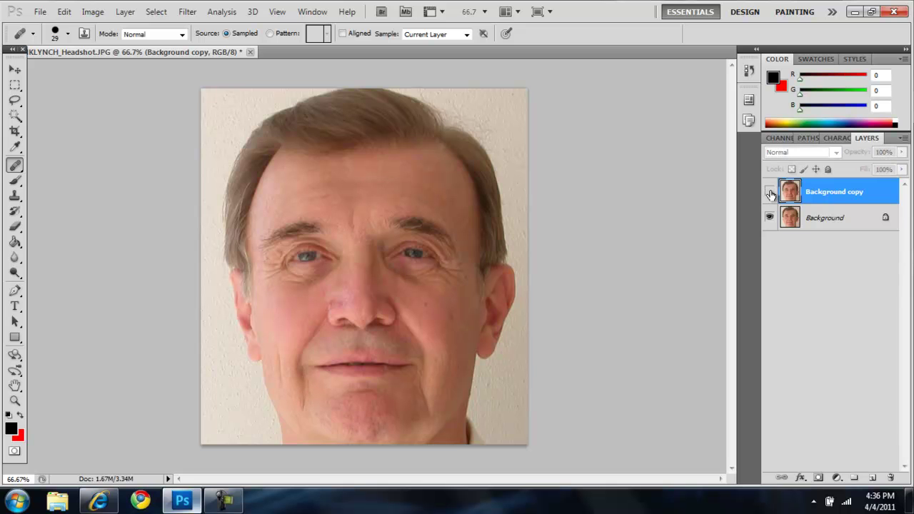
right_click(771, 194)
click(770, 192)
click(770, 192)
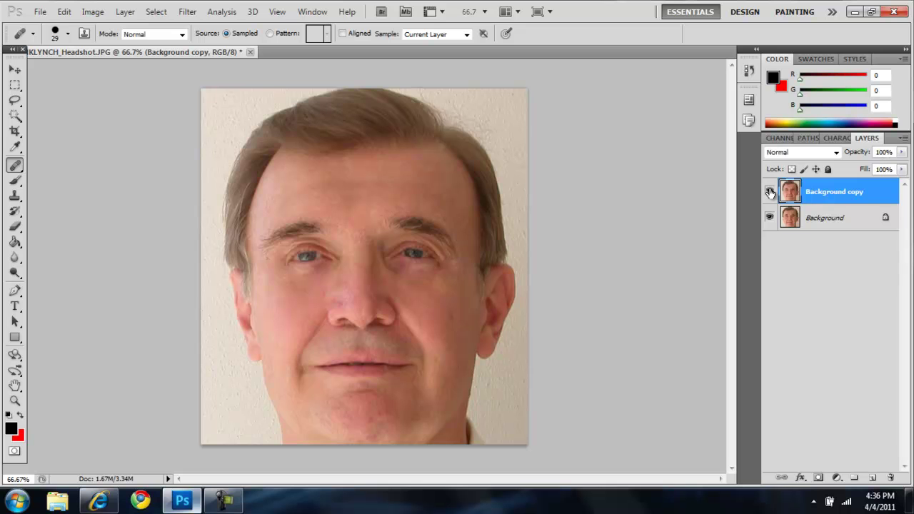
click(770, 192)
click(770, 192)
click(770, 192)
click(770, 193)
click(770, 192)
click(770, 192)
click(770, 192)
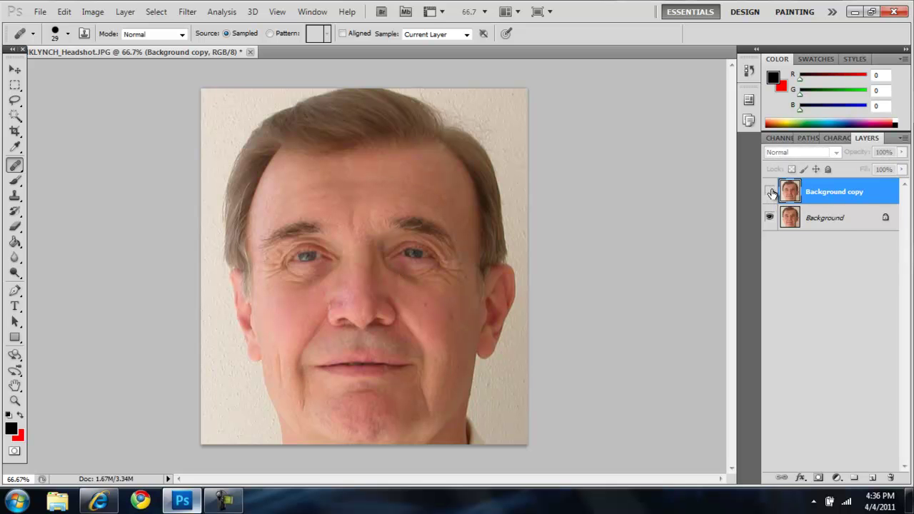
click(40, 12)
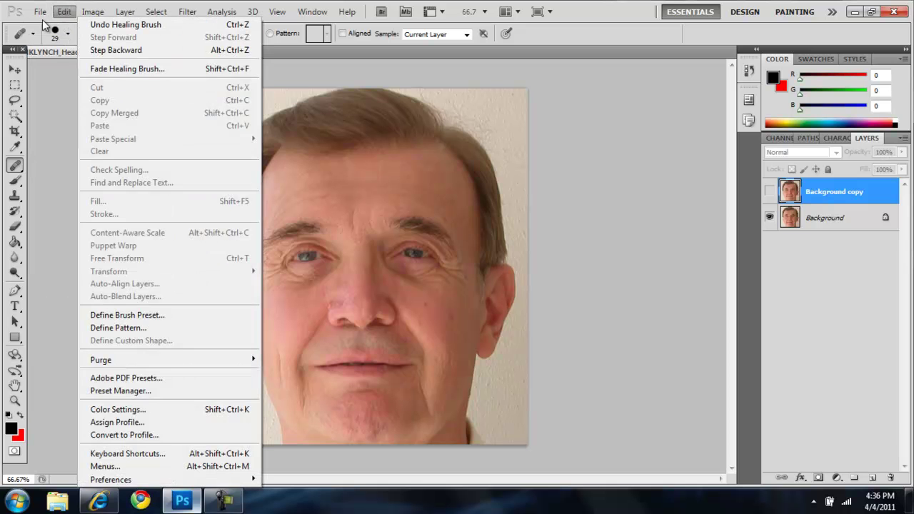
click(48, 25)
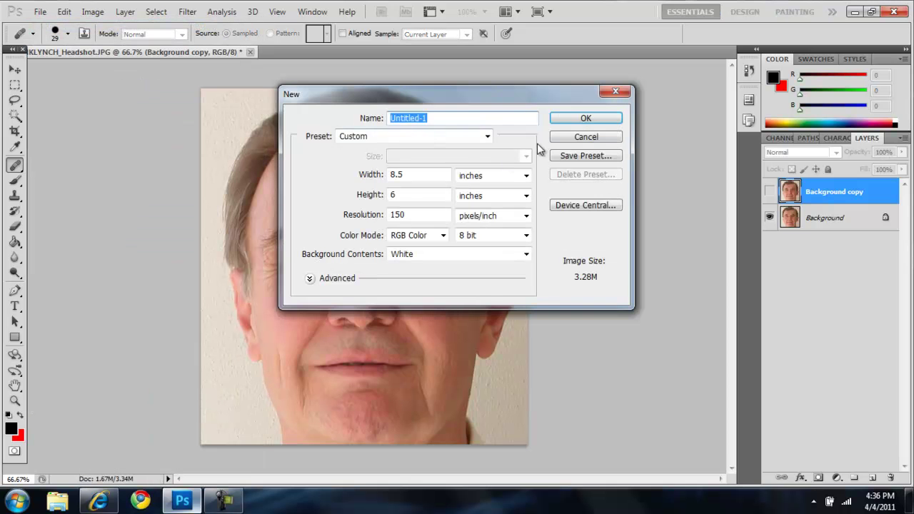
click(582, 120)
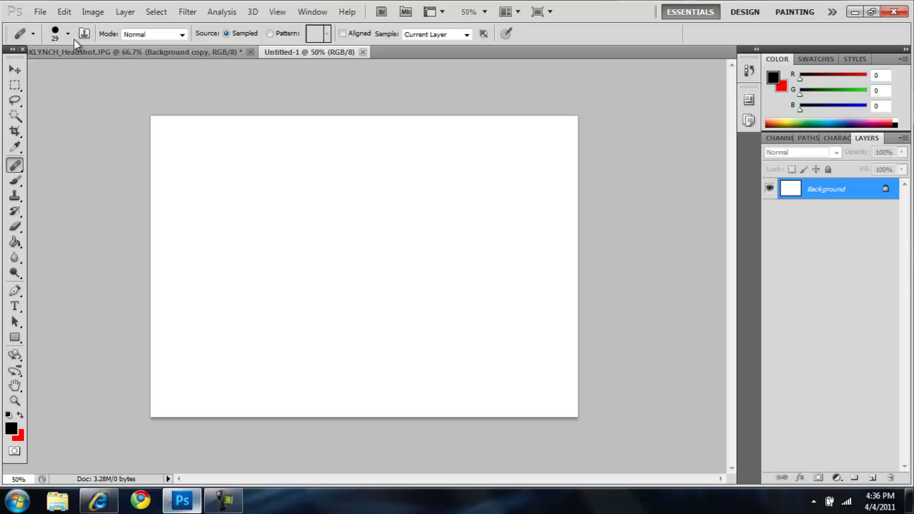
click(40, 11)
click(362, 52)
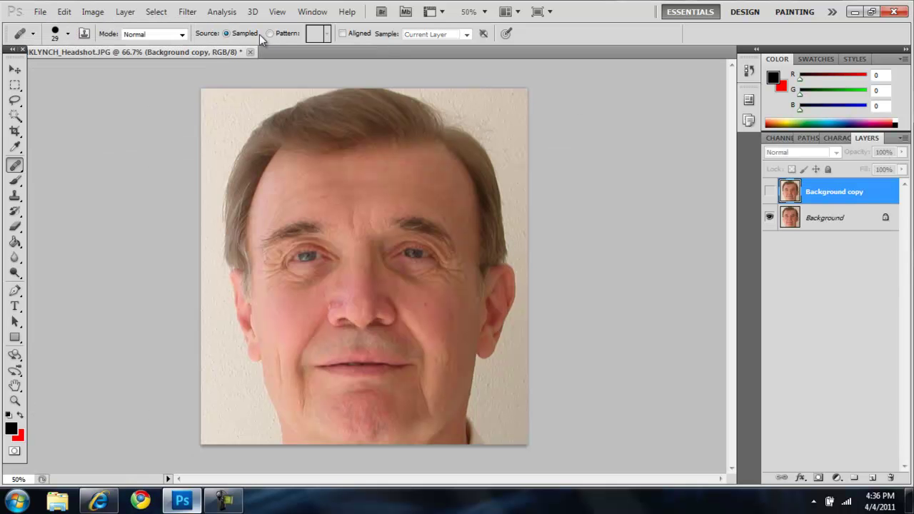
click(40, 12)
click(63, 37)
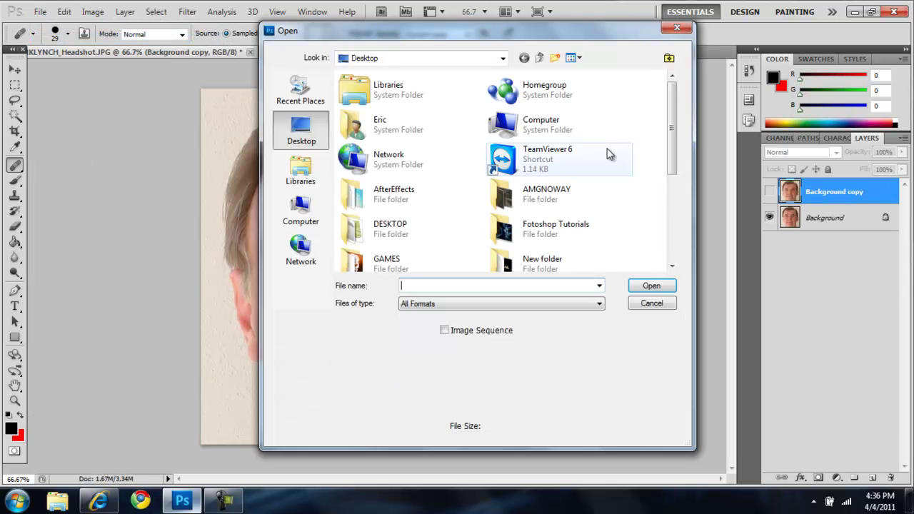
drag(670, 124, 663, 103)
click(654, 303)
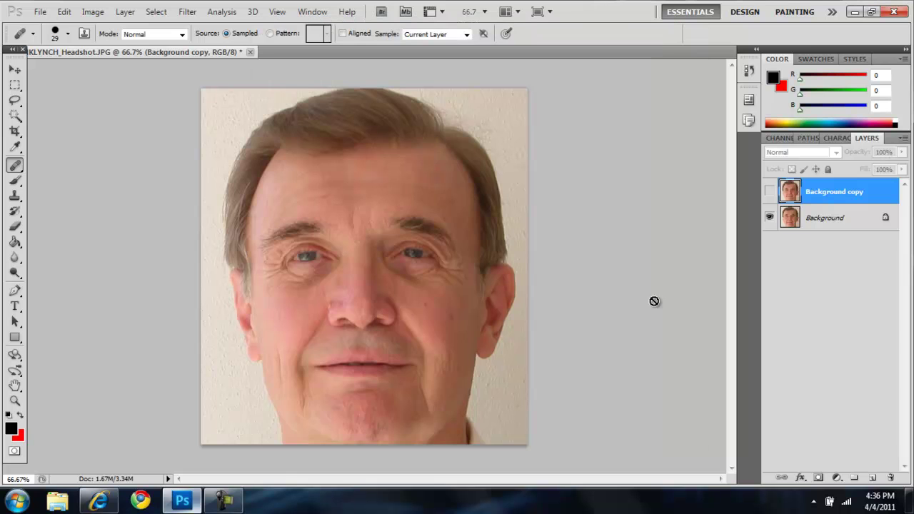
Review the whole retouch against the original by repeatedly hiding and showing the Background copy layer, leaving it shown
click(769, 192)
click(769, 192)
click(771, 191)
click(771, 191)
click(771, 192)
click(770, 193)
click(770, 193)
click(770, 193)
click(771, 193)
click(772, 194)
click(775, 194)
click(775, 193)
click(775, 194)
click(775, 193)
click(775, 193)
click(773, 195)
click(774, 194)
click(776, 194)
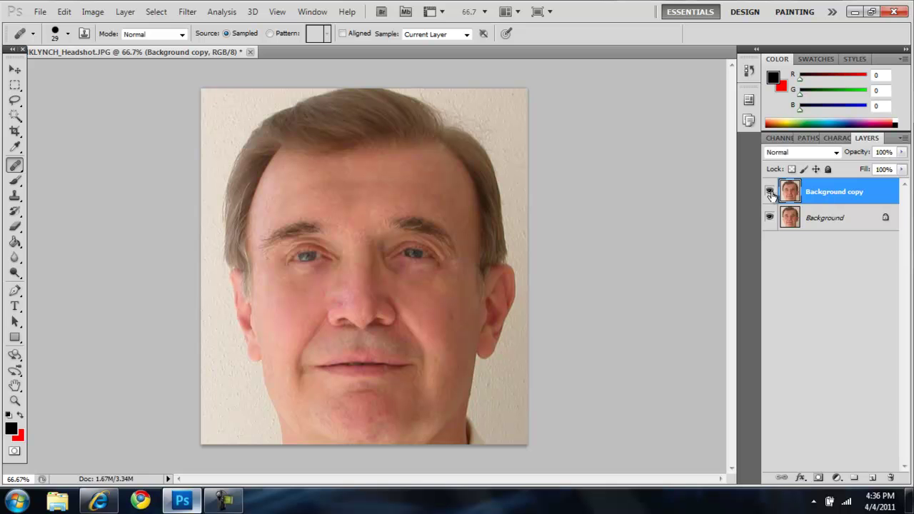
Add a new layer above Background copy and set a purple-blue foreground colour (R 62, G 0, B 166) for the Brush tool
click(872, 478)
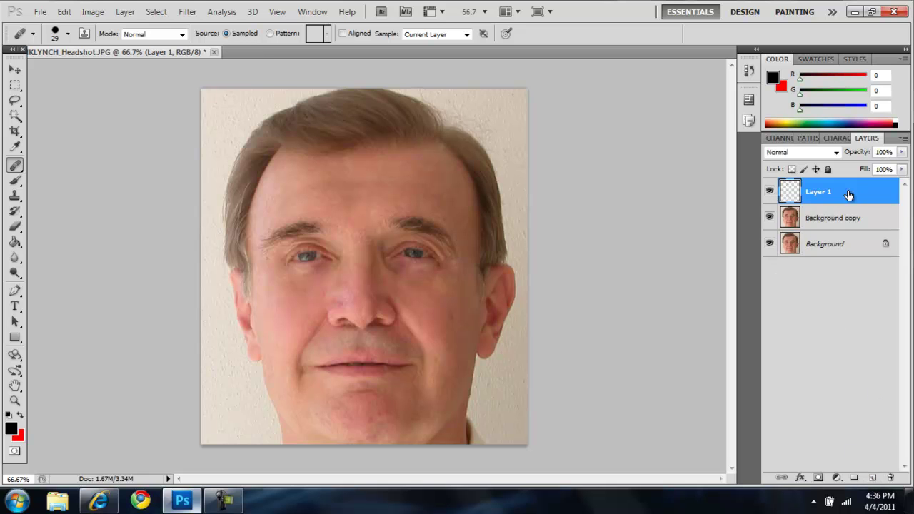
click(15, 180)
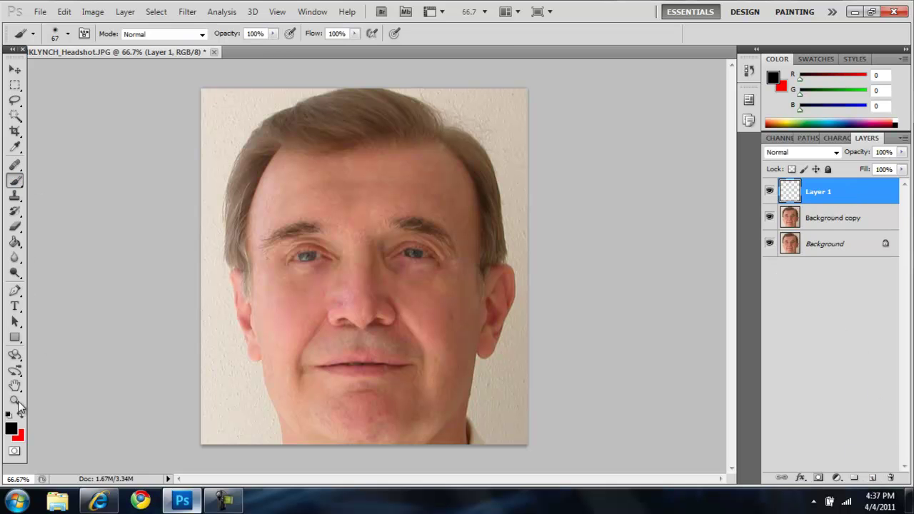
click(15, 429)
drag(421, 293, 501, 327)
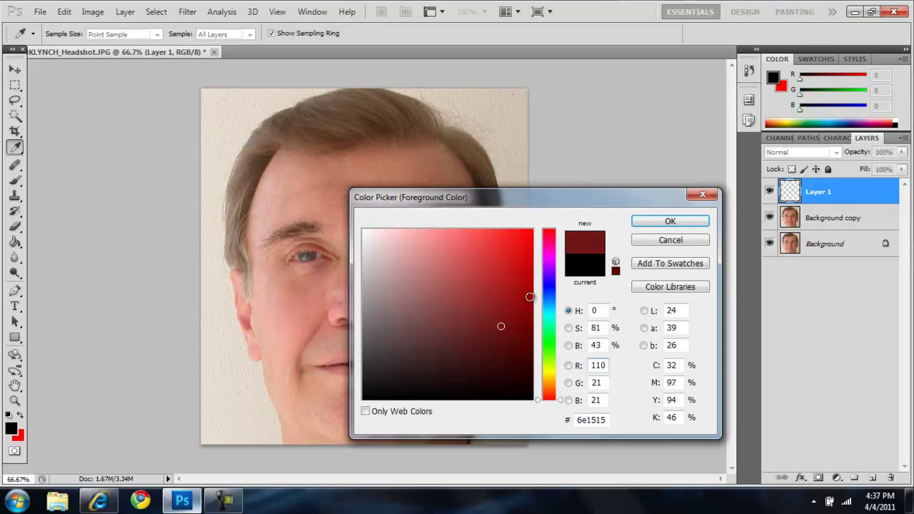
click(547, 260)
mouse_move(547, 263)
mouse_down()
mouse_move(549, 255)
mouse_move(548, 275)
mouse_up()
click(537, 288)
click(659, 222)
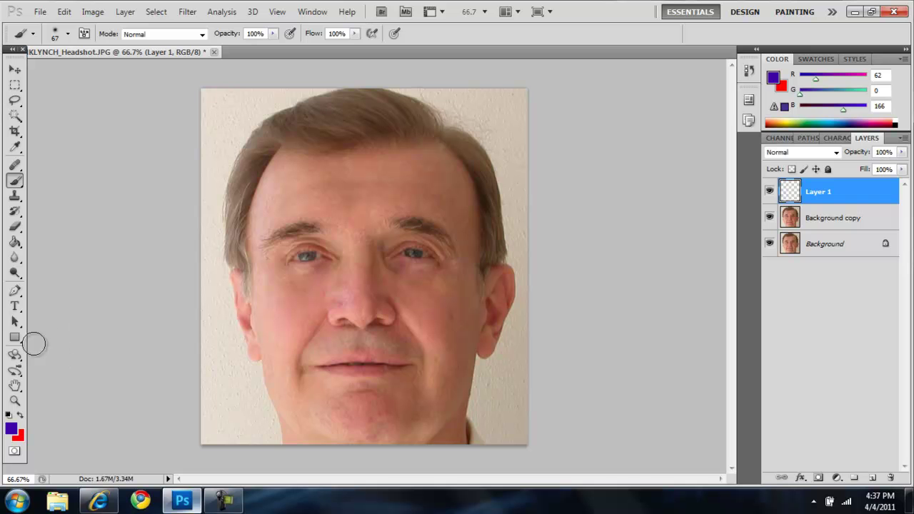
Paint the iris of the eye on the portrait's left side solid purple-blue on Layer 1 with a 6 px brush
click(14, 400)
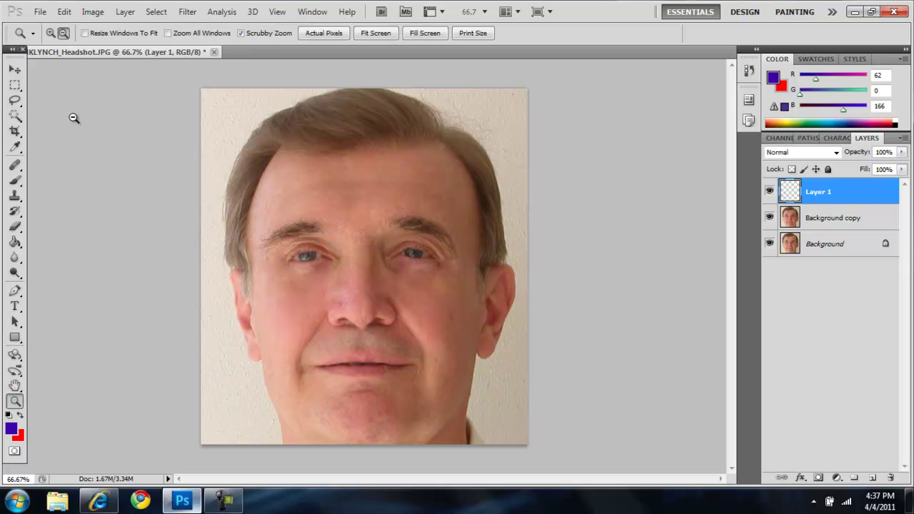
drag(322, 260, 217, 267)
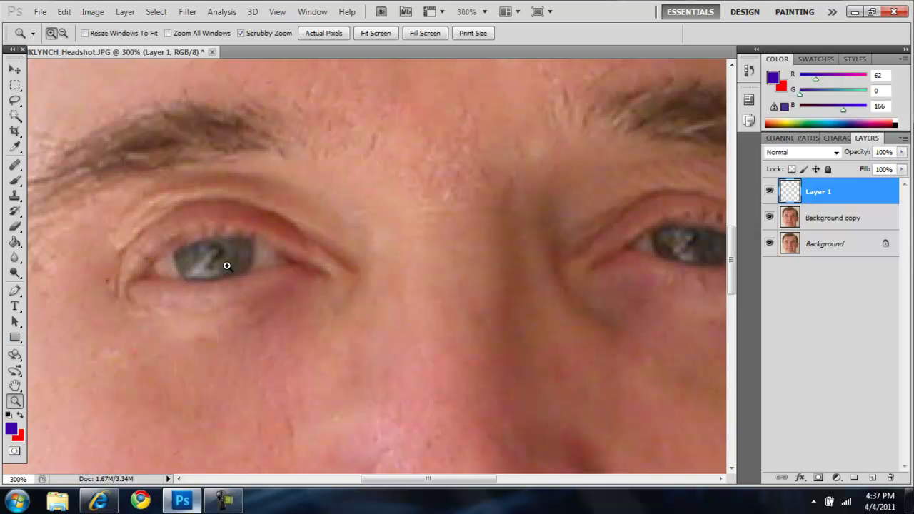
click(226, 262)
click(15, 180)
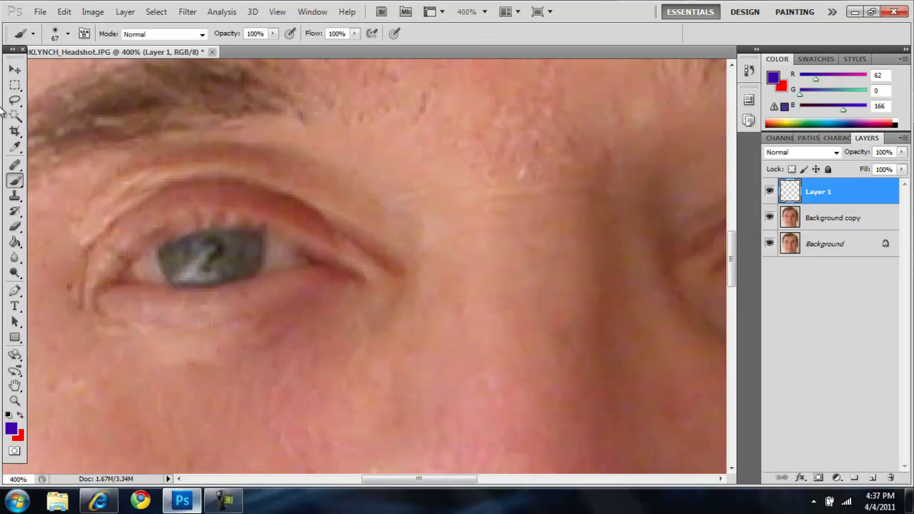
click(61, 35)
drag(63, 74, 23, 74)
click(241, 244)
mouse_move(232, 243)
mouse_down()
mouse_move(197, 266)
mouse_move(197, 240)
mouse_move(157, 264)
mouse_move(164, 251)
mouse_move(172, 276)
mouse_move(220, 261)
mouse_up()
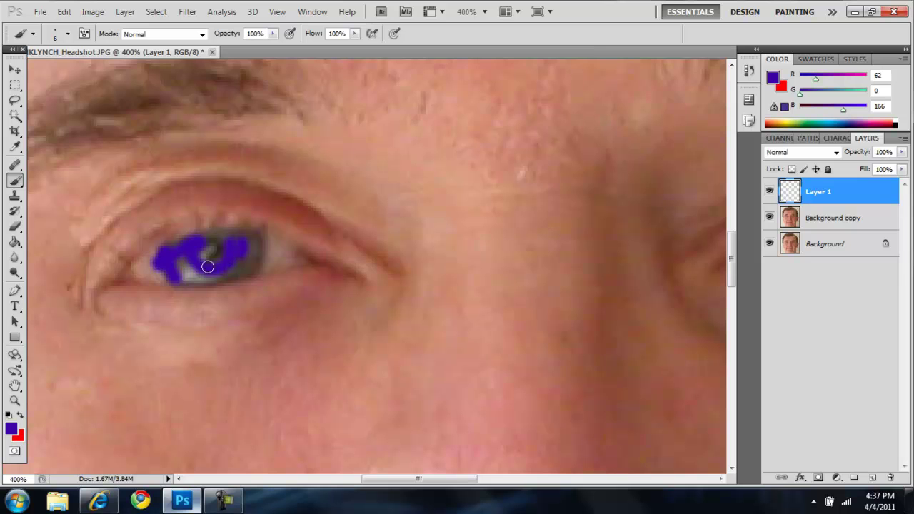
key(ctrl+alt+z)
key(ctrl+alt+z)
mouse_move(164, 249)
mouse_down()
mouse_move(183, 283)
mouse_move(234, 275)
mouse_move(245, 271)
mouse_move(257, 238)
mouse_move(177, 247)
mouse_move(190, 267)
mouse_move(179, 260)
mouse_move(239, 248)
mouse_move(212, 246)
mouse_up()
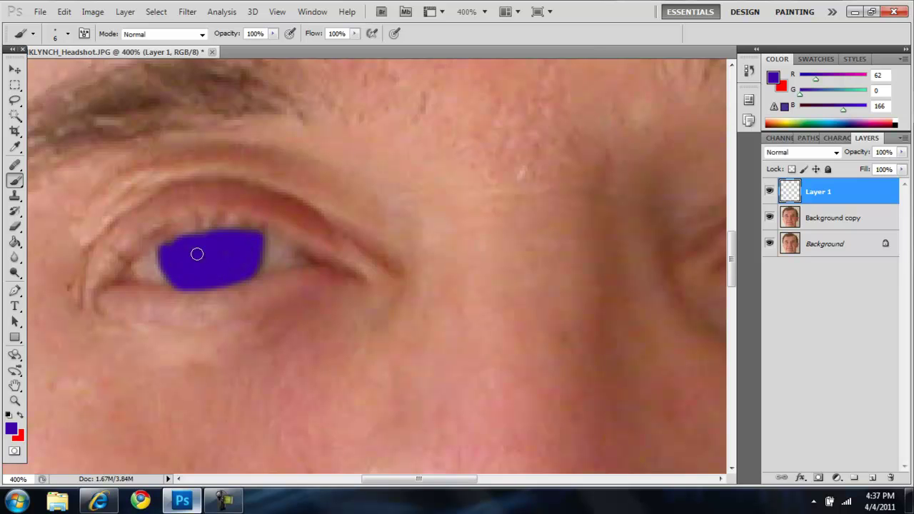
Paint the iris of the eye on the portrait's right side with the same purple-blue 6 px brush
click(14, 70)
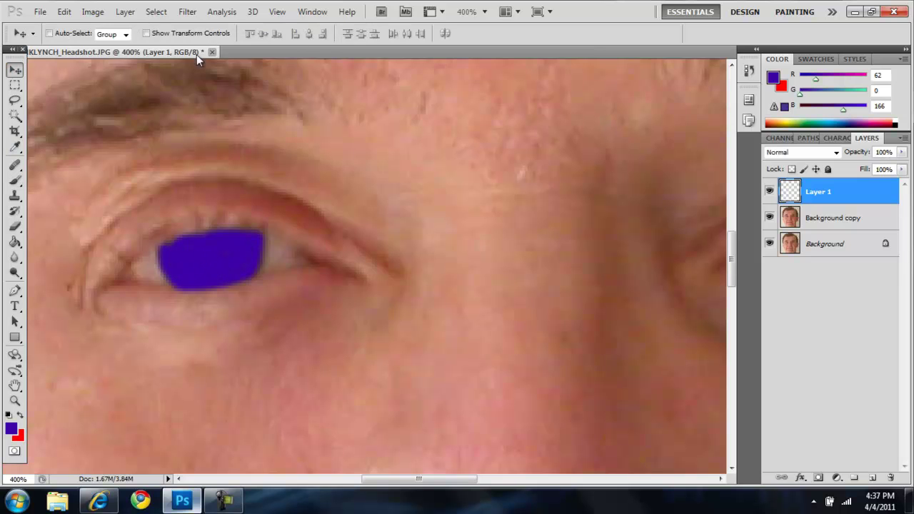
drag(451, 479, 523, 483)
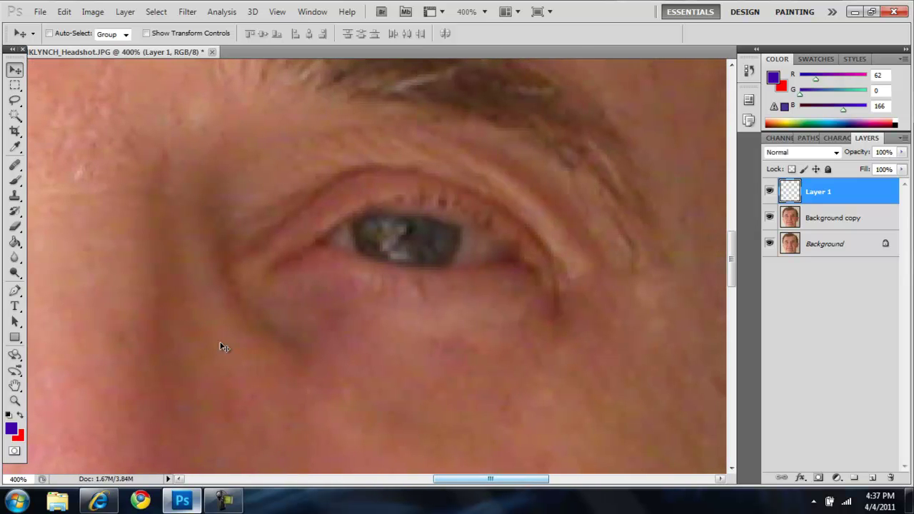
click(14, 180)
mouse_move(361, 240)
mouse_down()
mouse_move(440, 259)
mouse_move(453, 229)
mouse_move(367, 225)
mouse_move(435, 227)
mouse_move(391, 223)
mouse_move(378, 238)
mouse_move(389, 254)
mouse_move(381, 252)
mouse_move(390, 232)
mouse_move(435, 242)
mouse_move(397, 254)
mouse_up()
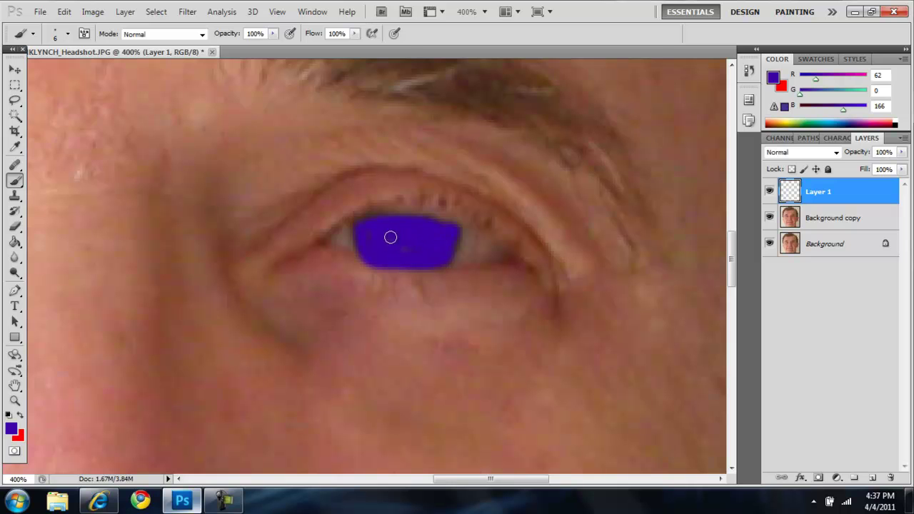
Set Layer 1's blend mode to Color and view the whole face with the recoloured eyes
click(835, 153)
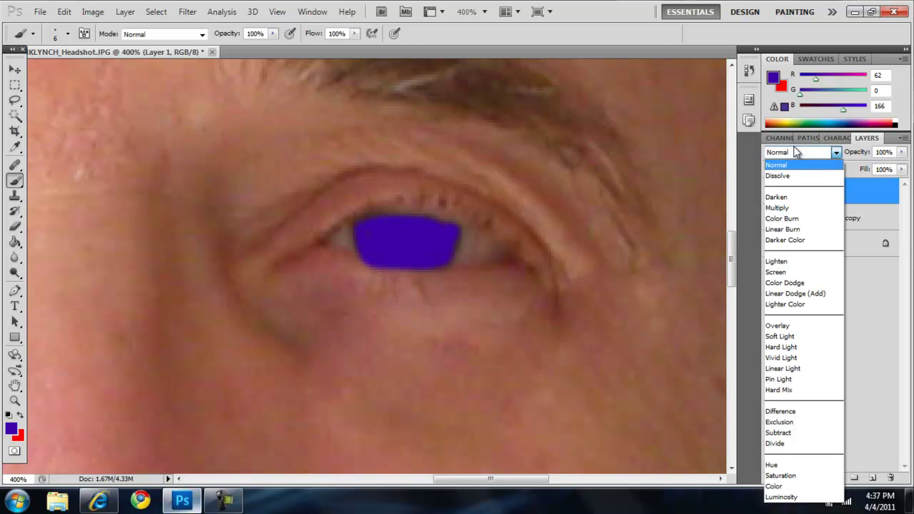
click(774, 486)
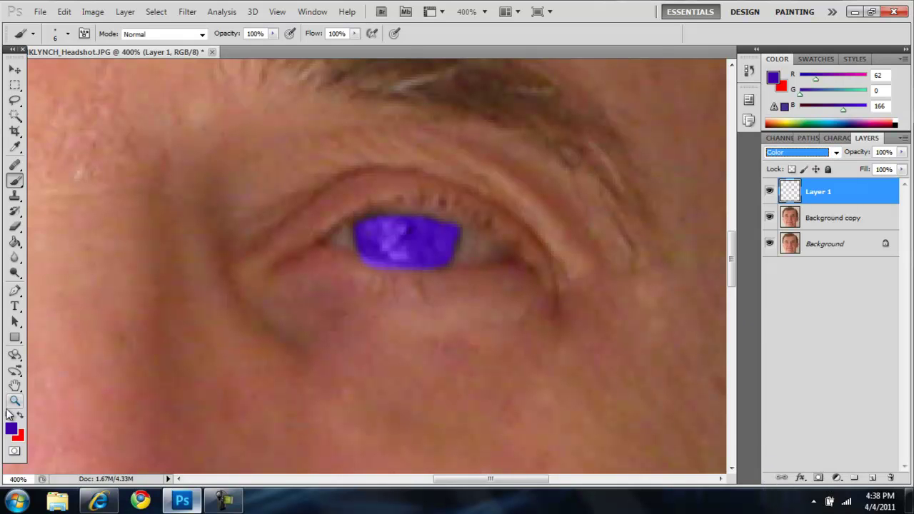
click(15, 401)
click(64, 33)
click(145, 187)
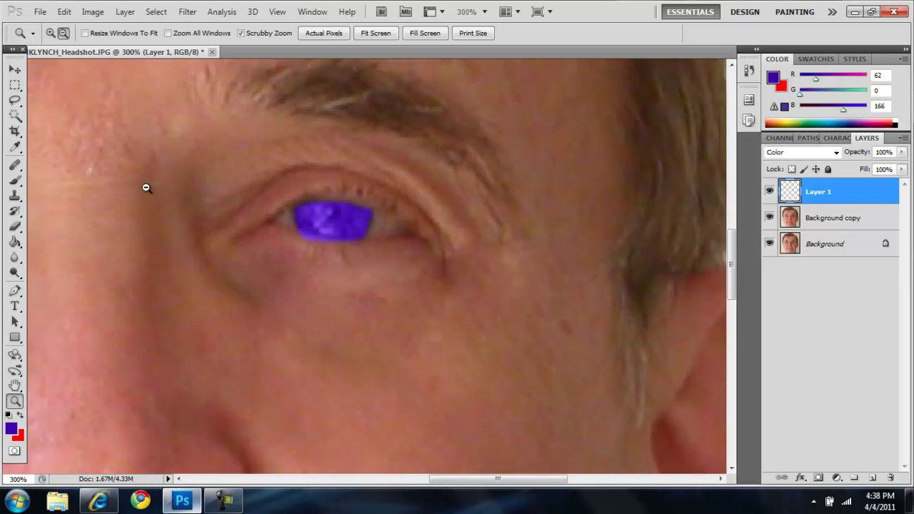
click(141, 192)
click(135, 198)
click(111, 211)
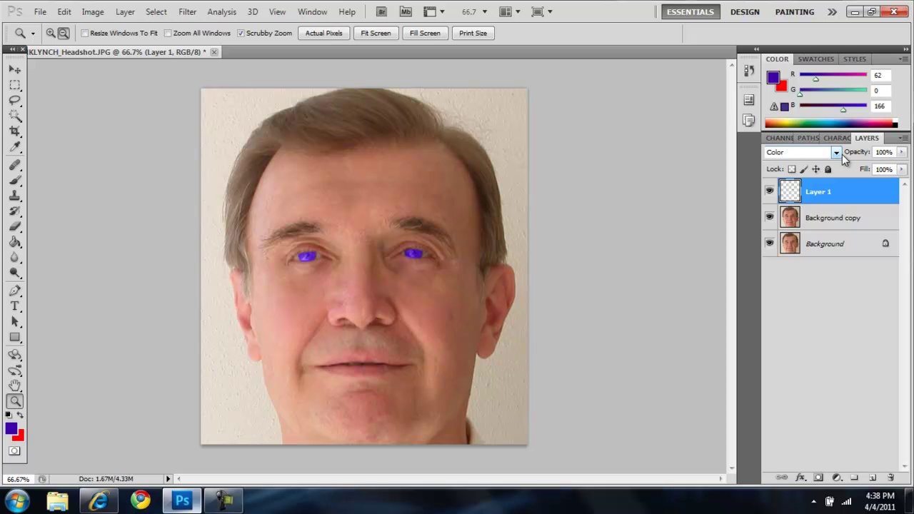
click(187, 13)
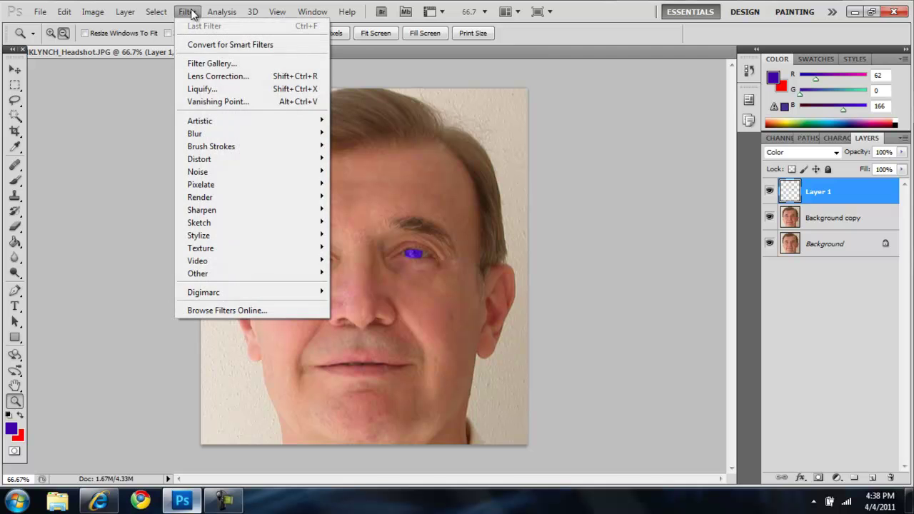
click(226, 86)
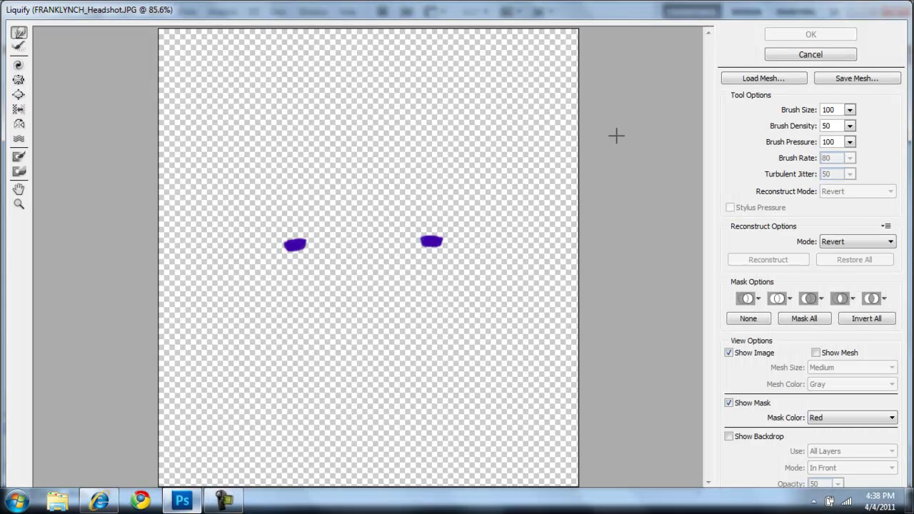
click(811, 56)
Open the Background copy layer in Liquify and nudge the earlobe on the portrait's right side using Forward Warp at brush size 31
click(808, 217)
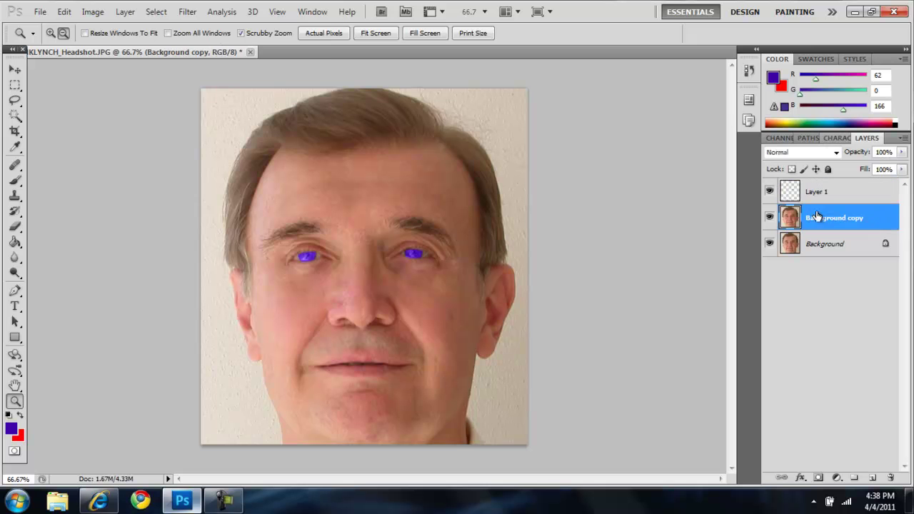
click(189, 13)
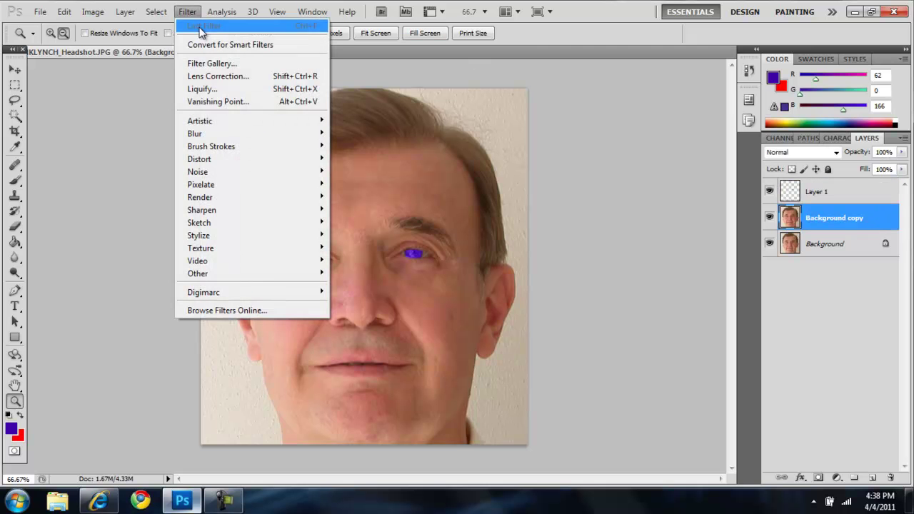
click(214, 91)
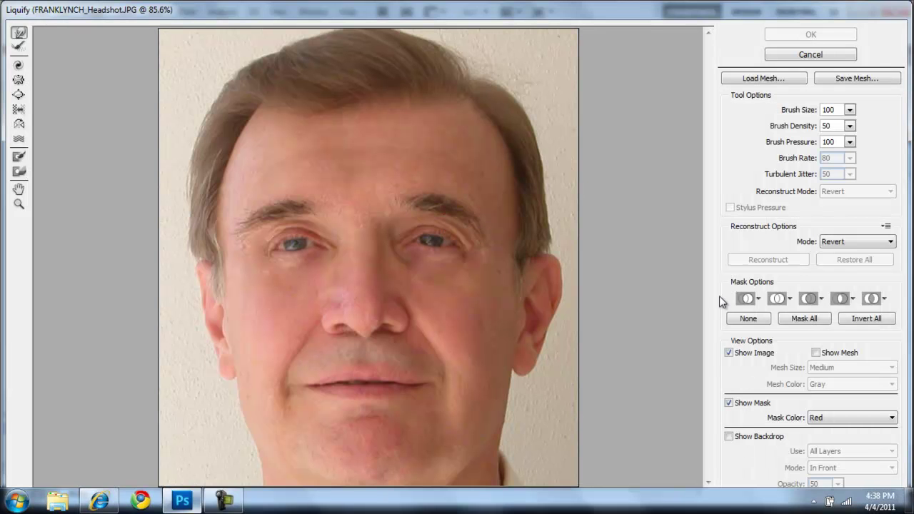
click(819, 54)
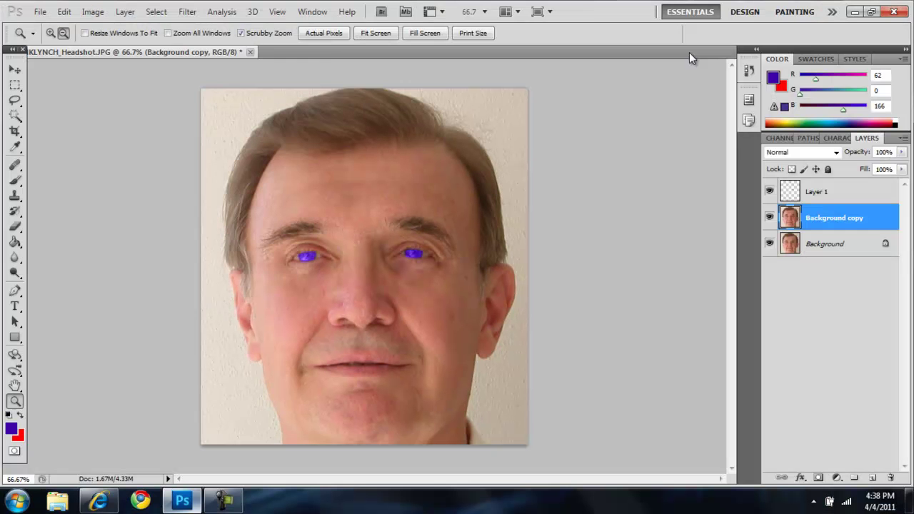
click(186, 12)
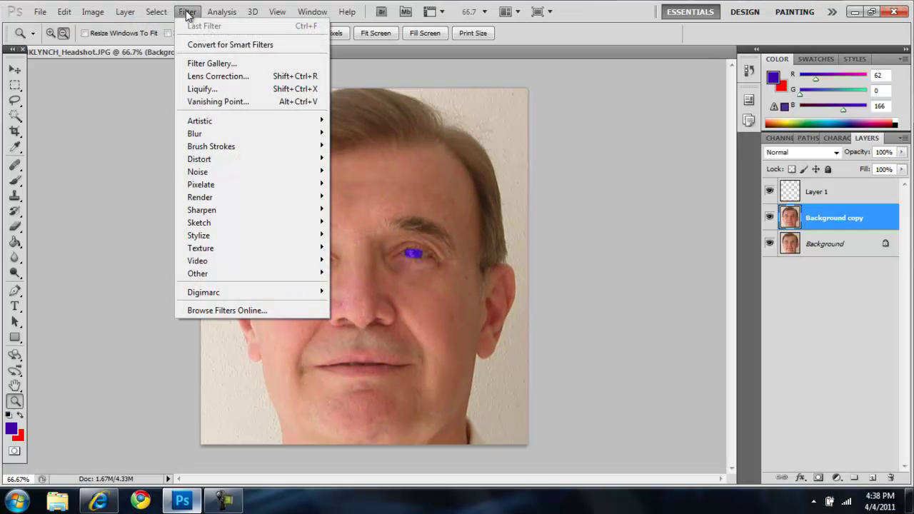
click(218, 87)
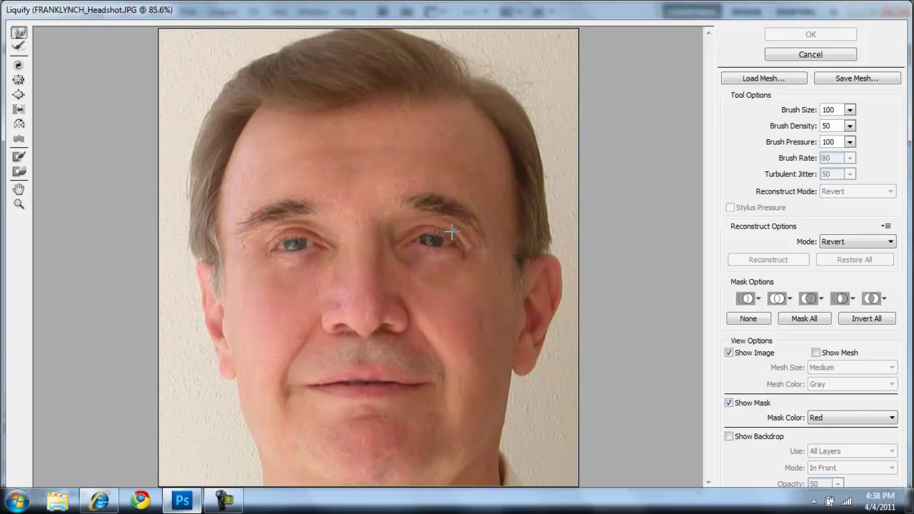
click(850, 110)
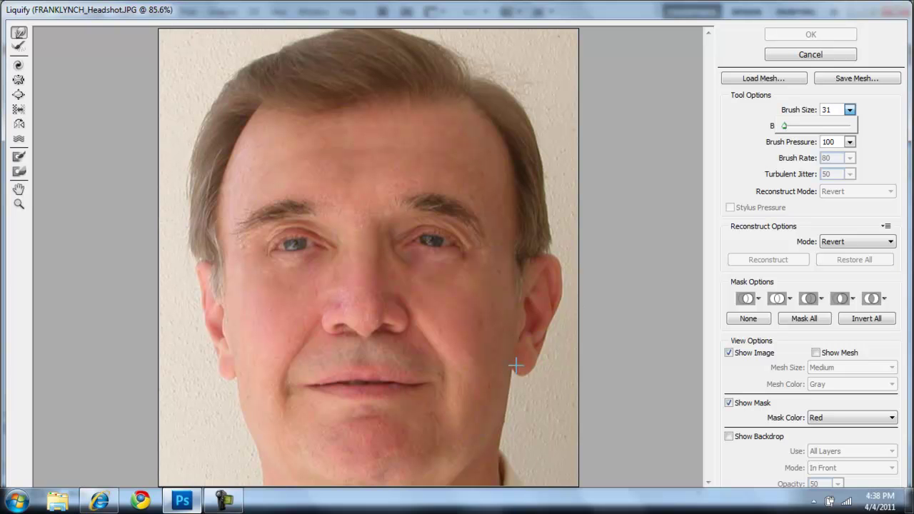
click(31, 15)
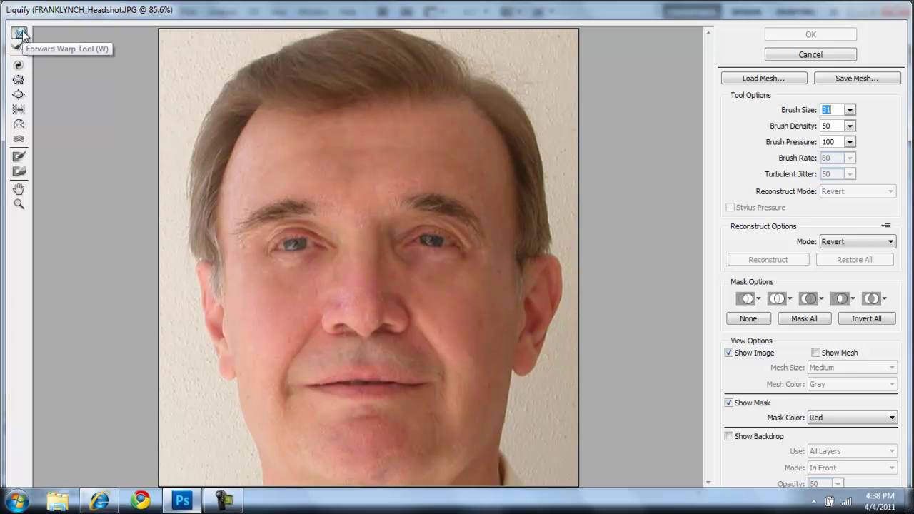
click(521, 371)
click(524, 376)
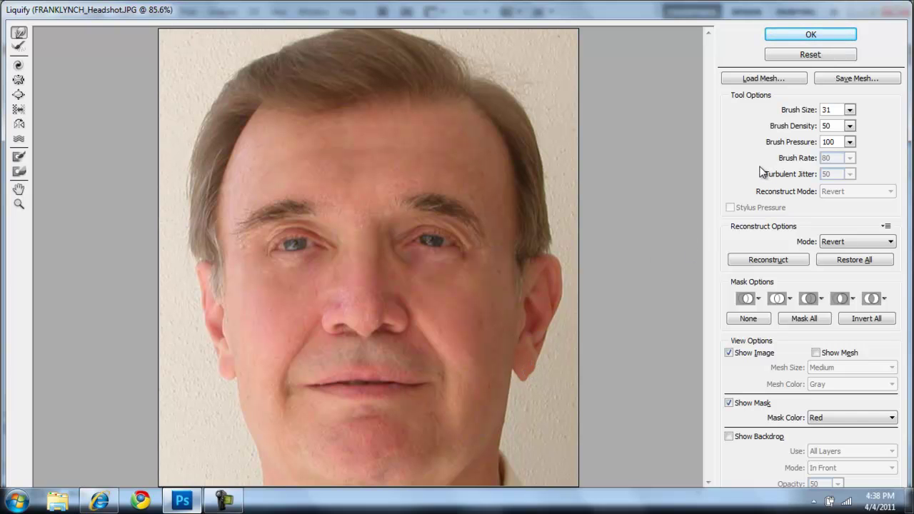
Stretch both earlobes downward and outward with the Forward Warp tool at brush size 121, and apply the Liquify filter
click(850, 126)
mouse_move(818, 125)
mouse_down()
mouse_move(779, 134)
mouse_move(791, 132)
mouse_up()
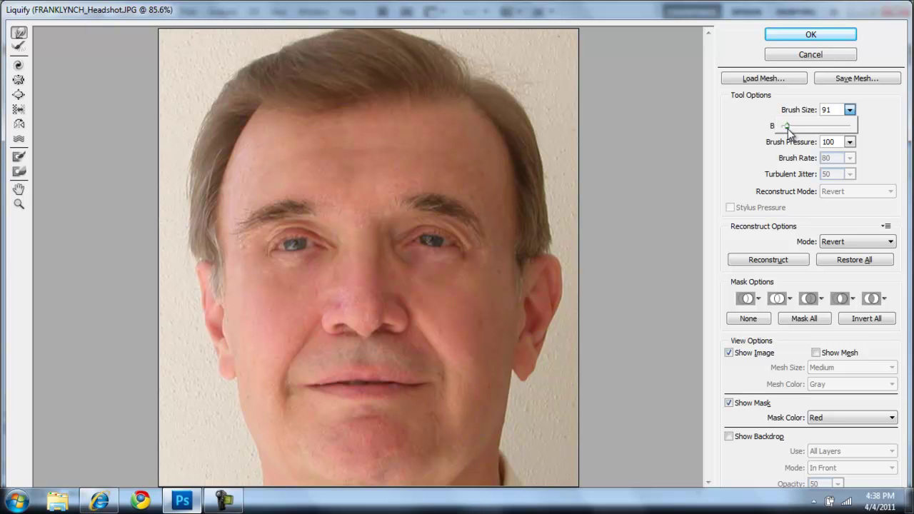
click(570, 19)
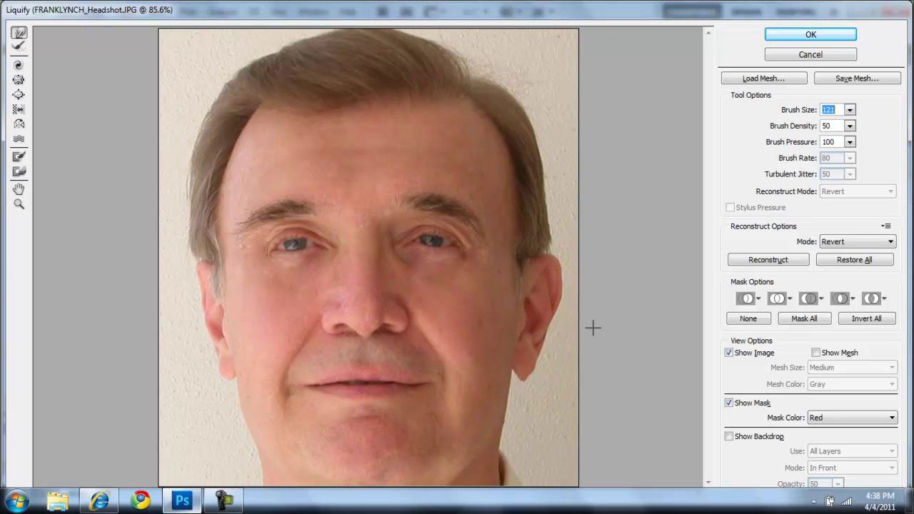
drag(531, 361, 535, 363)
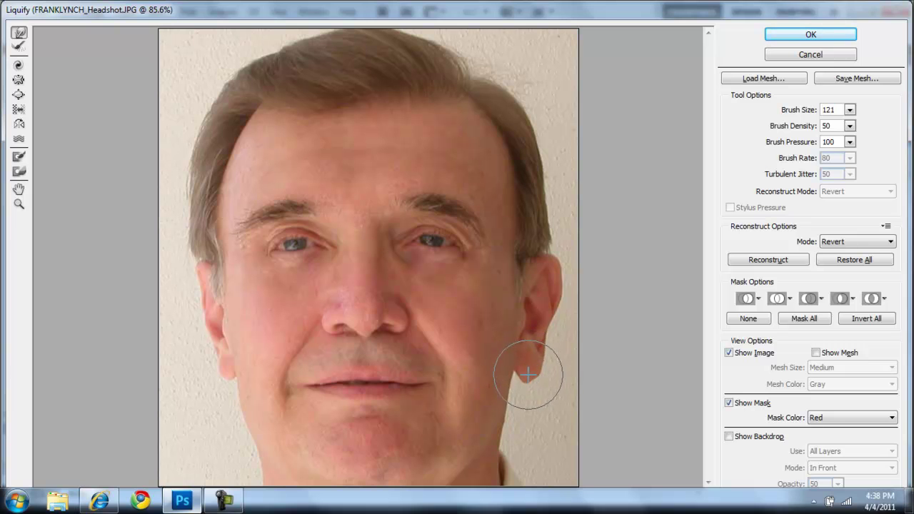
mouse_move(540, 367)
mouse_down()
mouse_move(527, 383)
mouse_move(559, 375)
mouse_up()
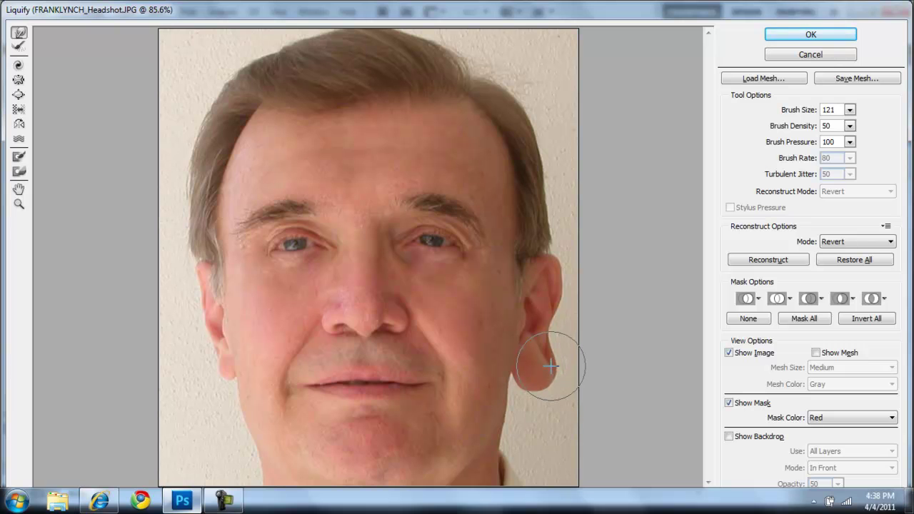
mouse_move(224, 369)
mouse_down()
mouse_move(202, 355)
mouse_move(218, 387)
mouse_move(203, 377)
mouse_move(199, 361)
mouse_move(226, 389)
mouse_move(223, 398)
mouse_move(197, 371)
mouse_up()
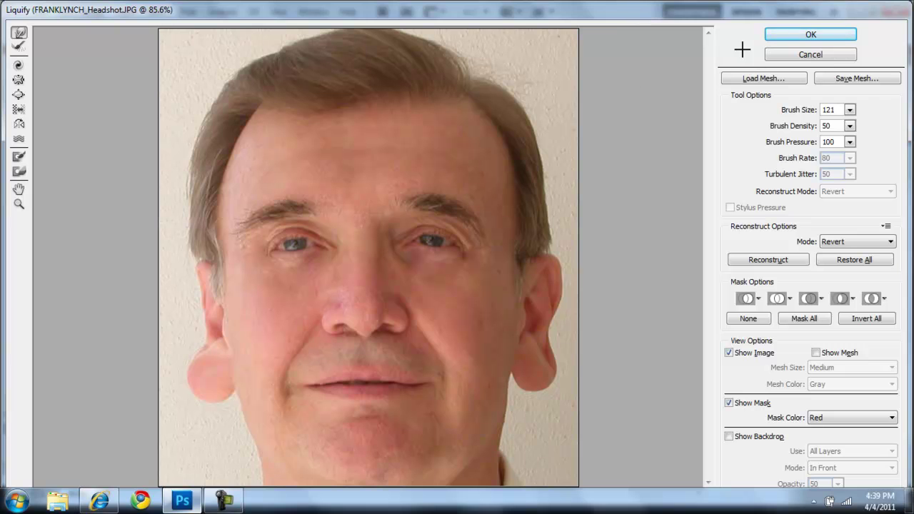
click(839, 33)
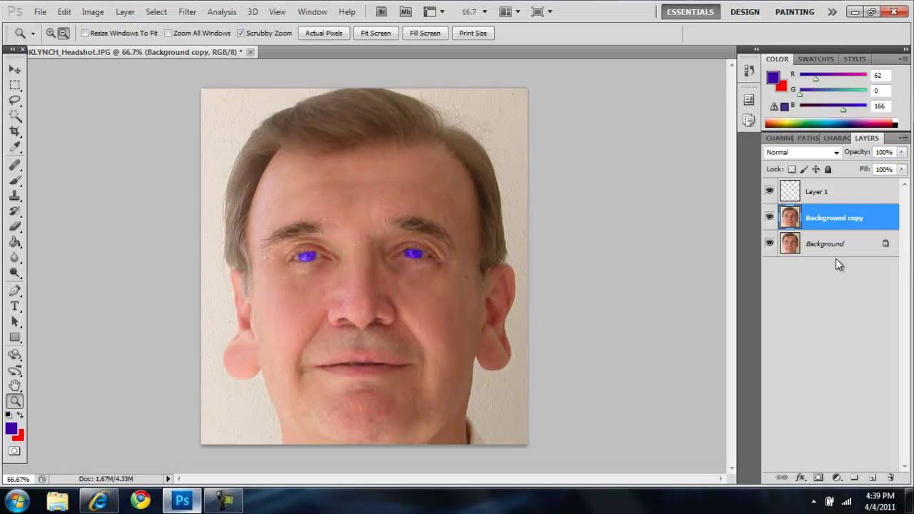
Add a new layer directly above Background copy and delete Layer 1 with the eye colour
click(871, 477)
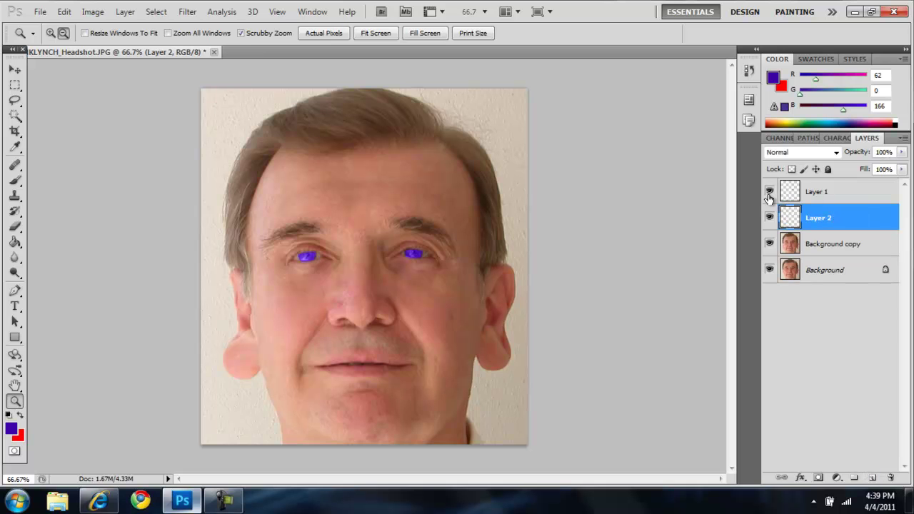
drag(791, 193, 892, 477)
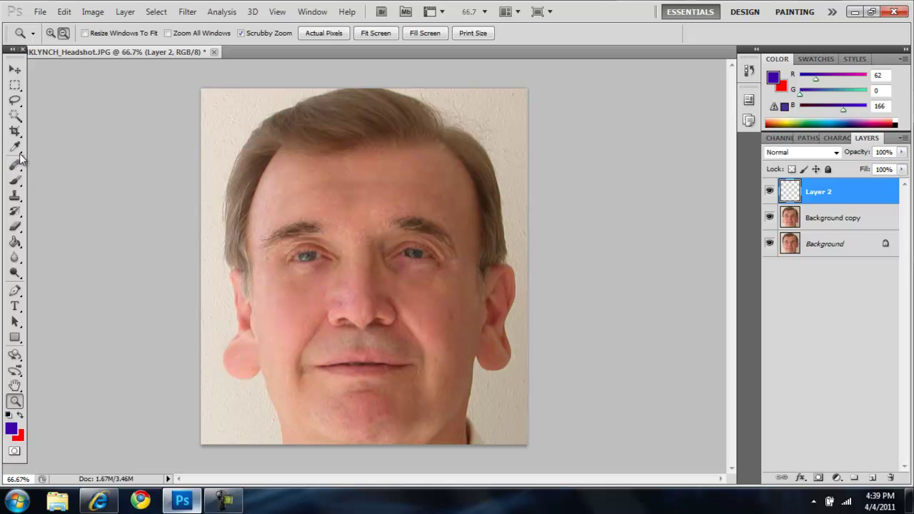
Set up the Brush tool with a hard round tip, size 62 px and 100% hardness, for painting on Layer 2
click(15, 180)
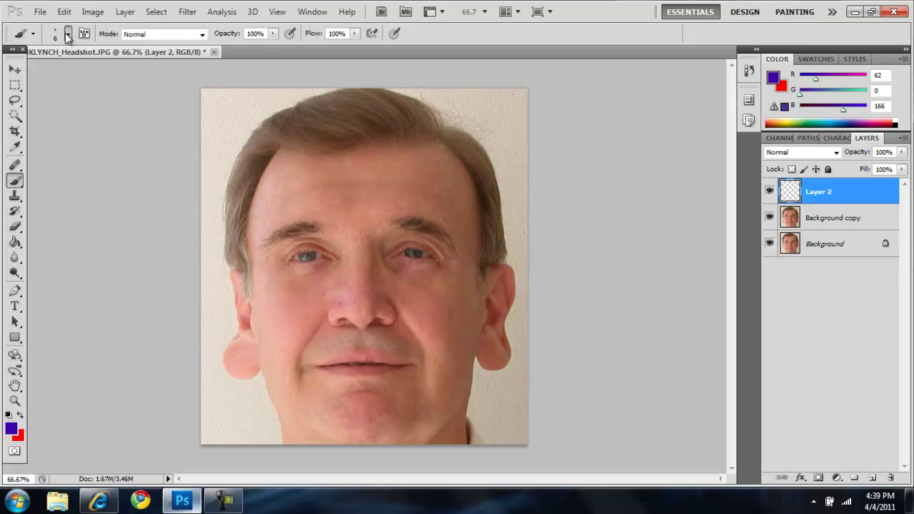
click(66, 35)
click(133, 125)
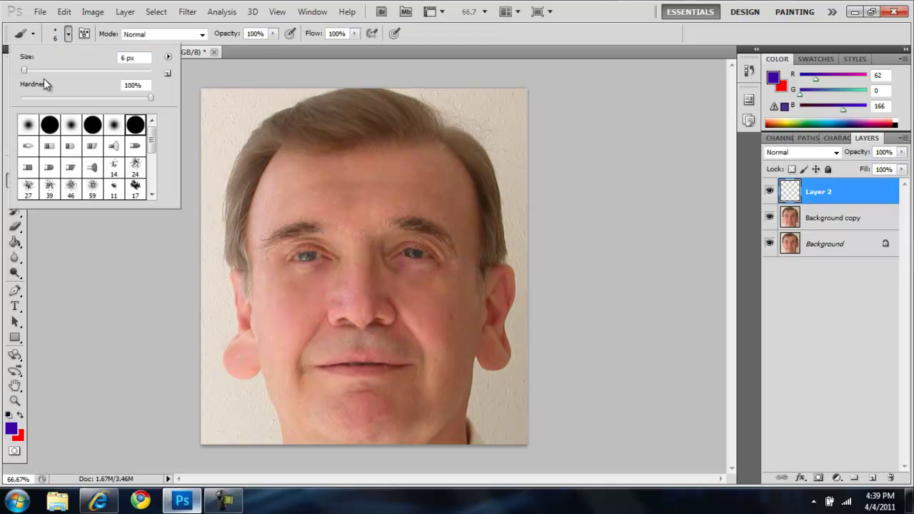
drag(25, 71, 51, 70)
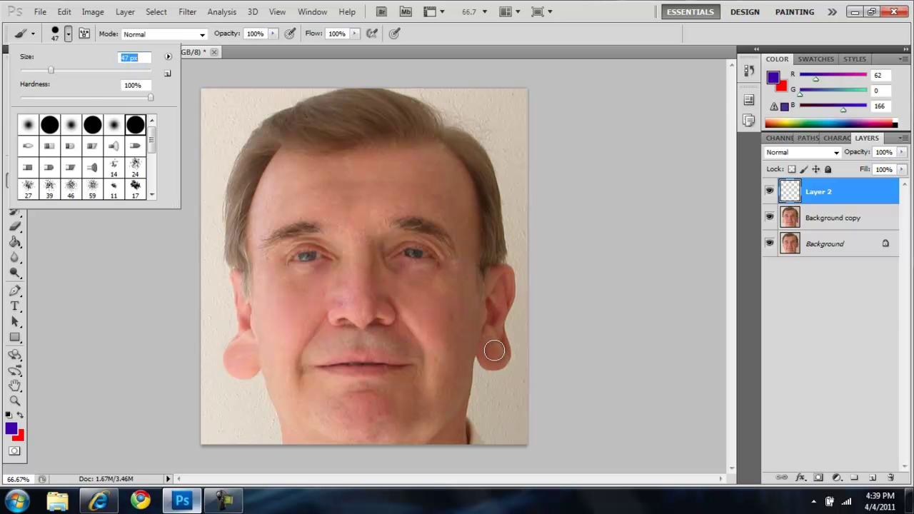
drag(61, 74, 63, 72)
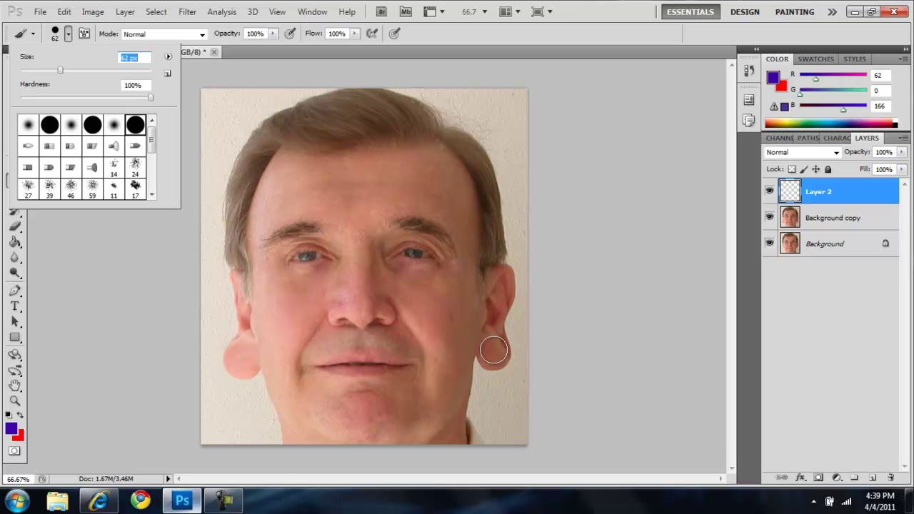
Set the foreground colour to bright green (R 36, G 255, B 0) and paint one round dot on each earlobe
click(12, 430)
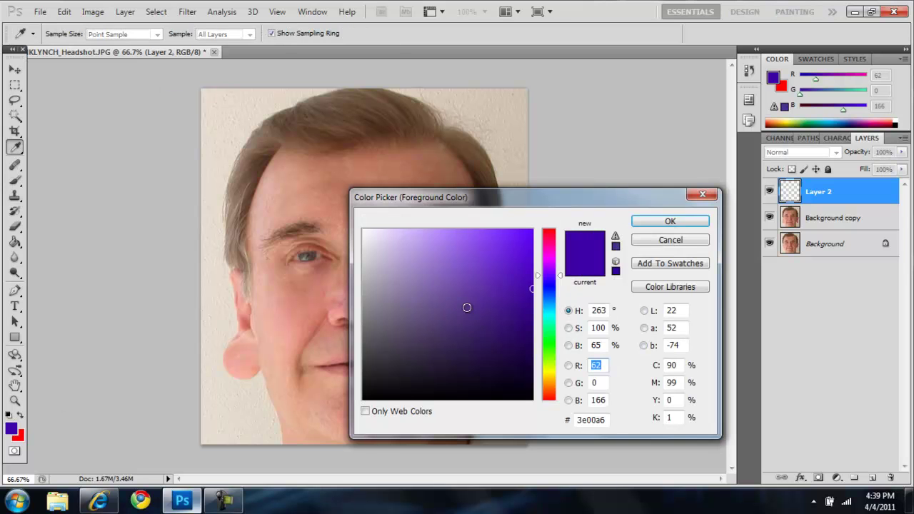
drag(558, 391, 551, 347)
click(670, 221)
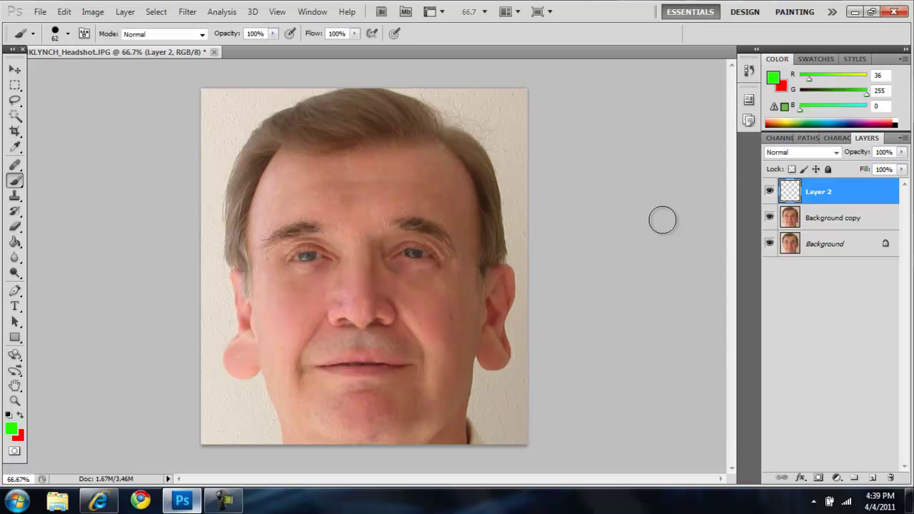
click(493, 351)
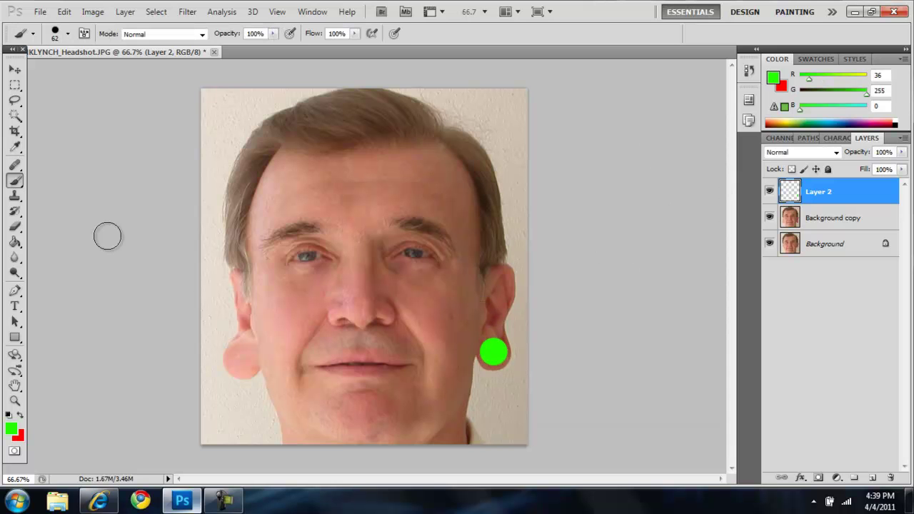
click(242, 360)
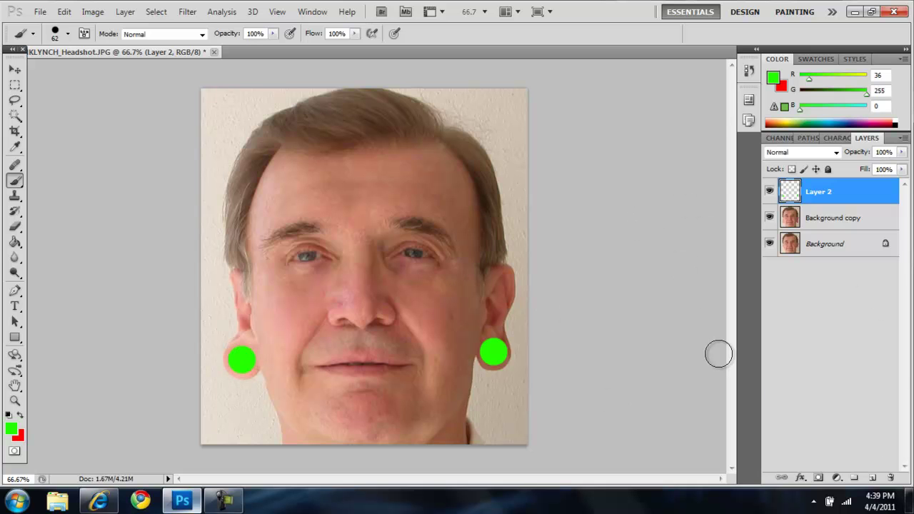
Add a Bevel and Emboss effect to Layer 2 using the Pillow Emboss style
click(803, 478)
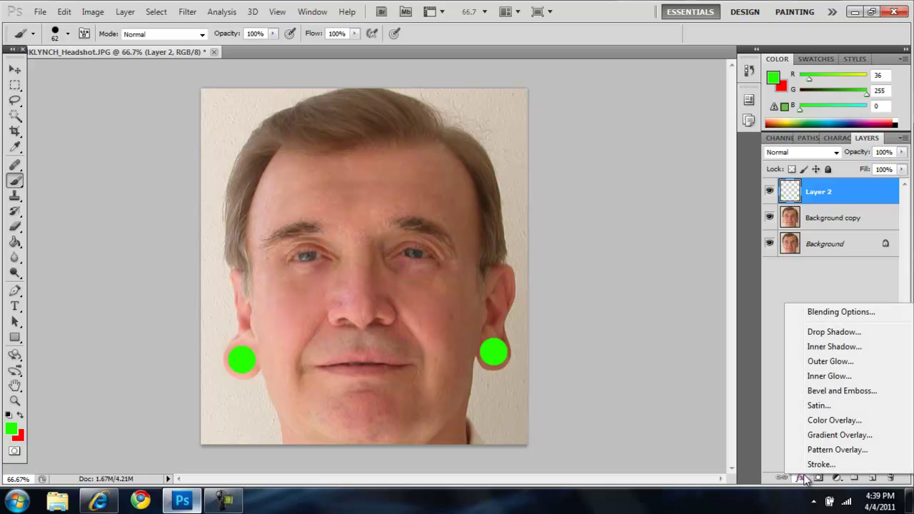
click(833, 390)
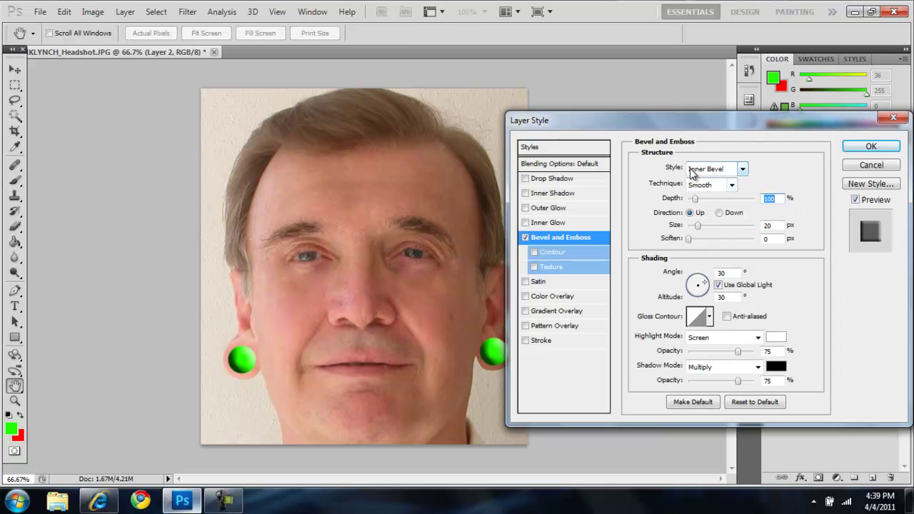
click(735, 171)
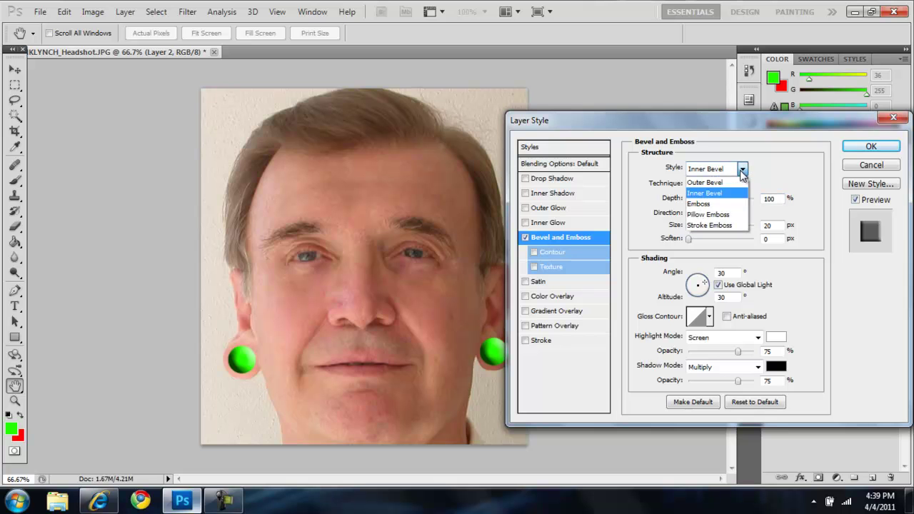
click(721, 211)
drag(722, 125, 760, 140)
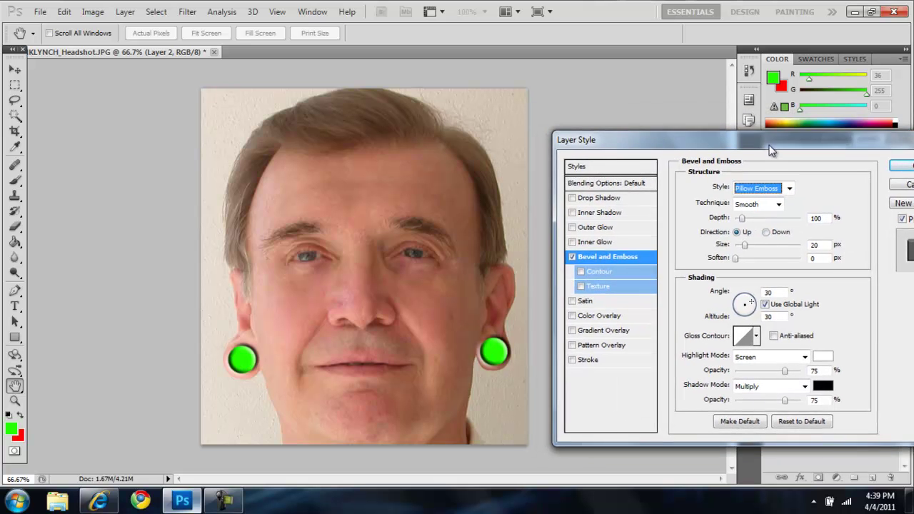
Set the emboss to depth 113%, direction Up, size 8 px and soften 4 px, and apply the layer style
drag(733, 215, 730, 216)
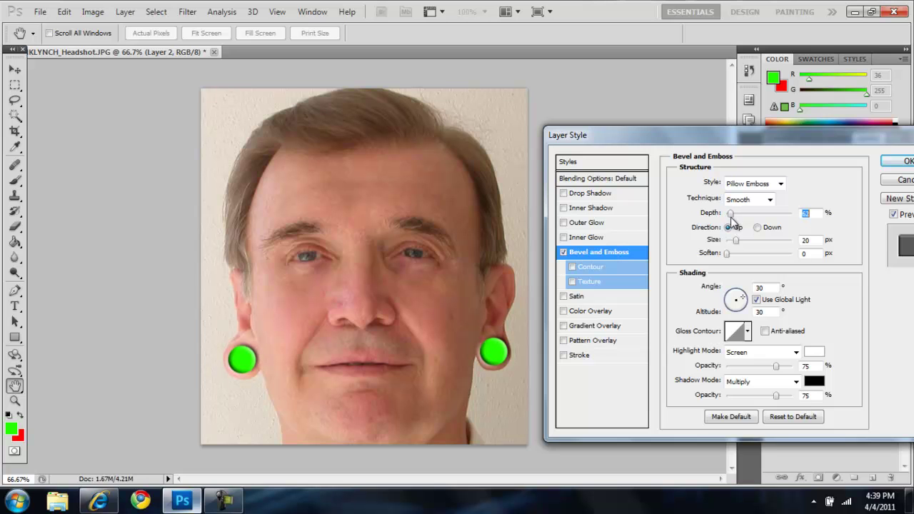
mouse_move(736, 240)
mouse_down()
mouse_move(739, 247)
mouse_move(731, 244)
mouse_up()
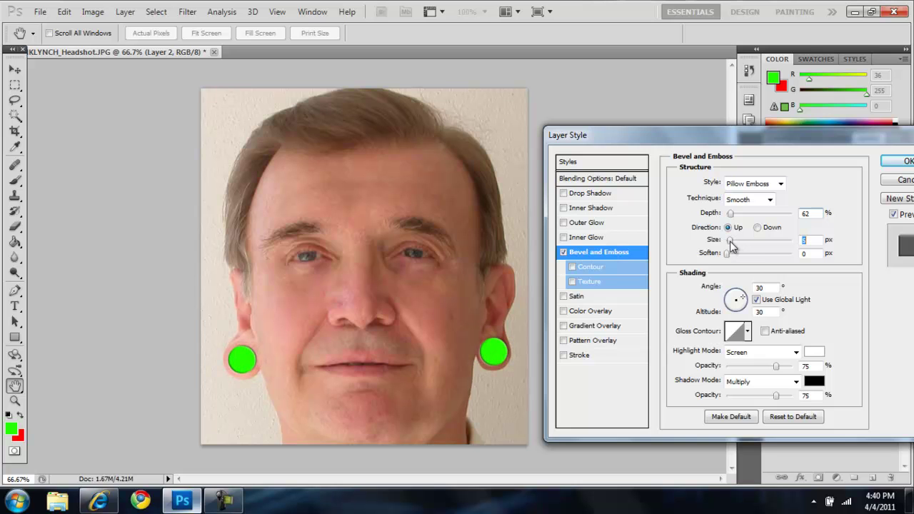
drag(729, 212, 732, 248)
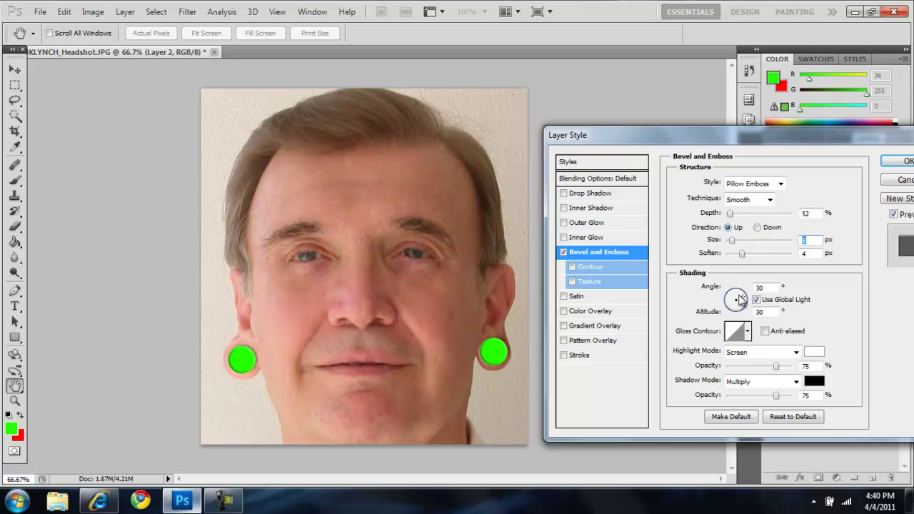
click(760, 229)
click(729, 228)
drag(734, 219, 734, 216)
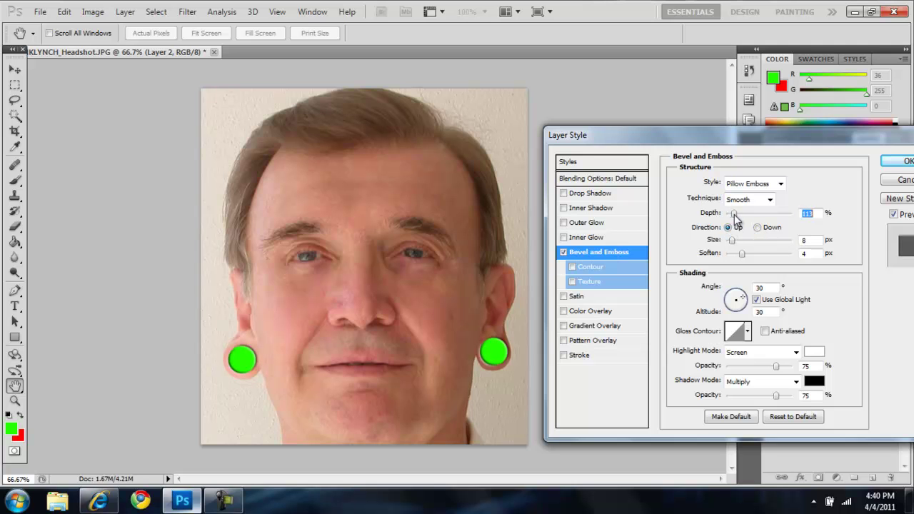
click(901, 161)
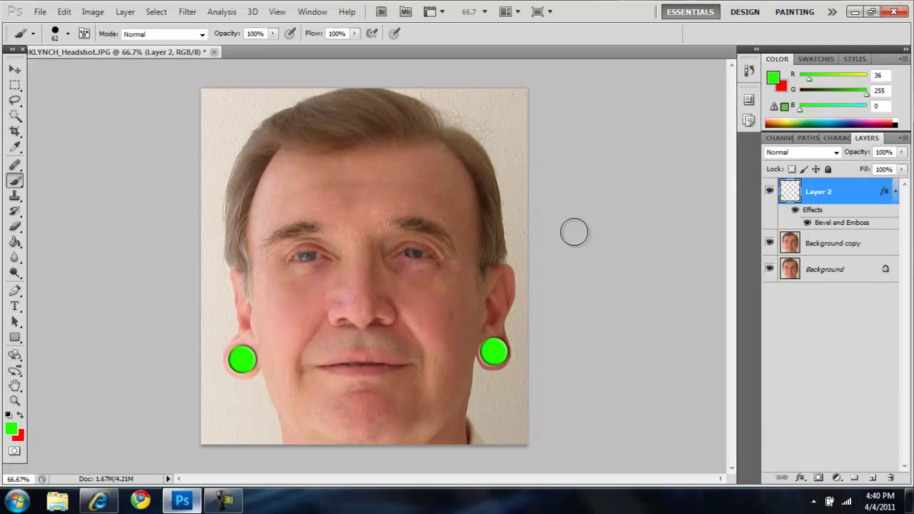
Compare the retouched portrait with the original by toggling the visibility of Layer 2 and Background copy, leaving both shown
click(769, 191)
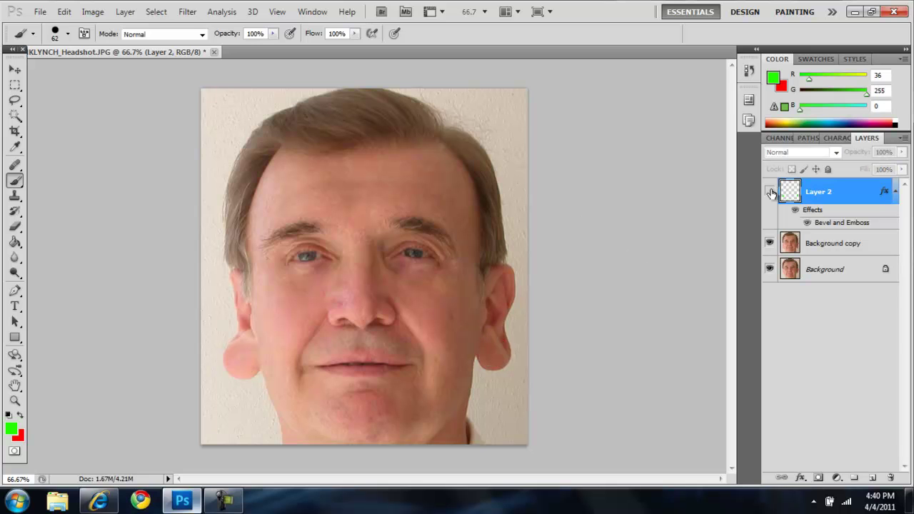
click(770, 242)
click(770, 243)
click(770, 243)
click(770, 243)
click(770, 243)
click(770, 242)
click(769, 243)
click(770, 242)
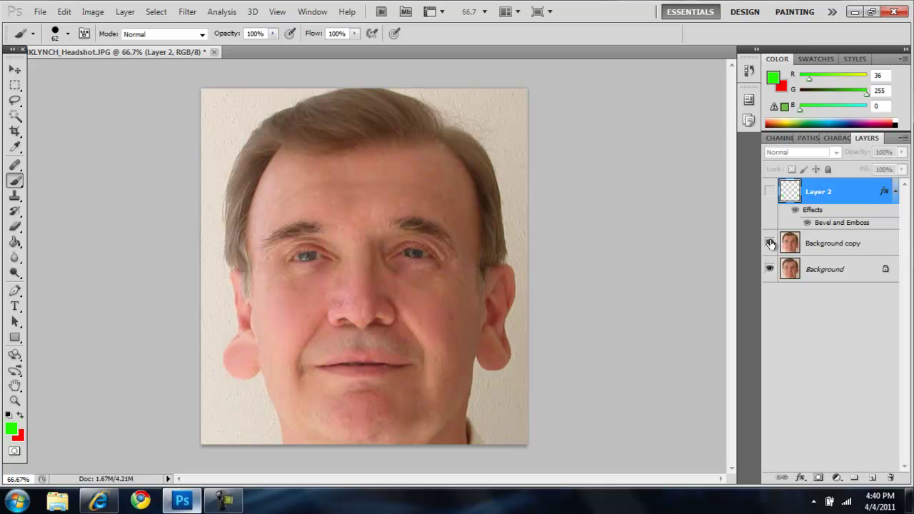
click(769, 192)
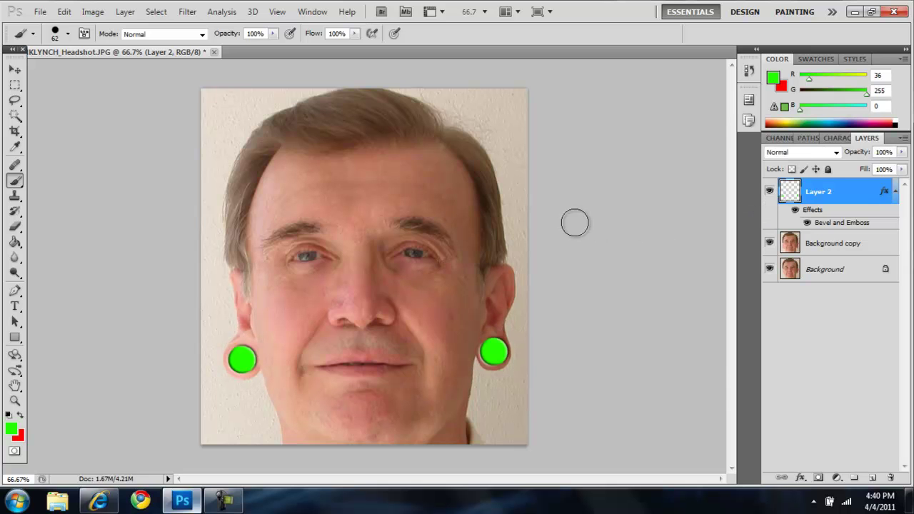